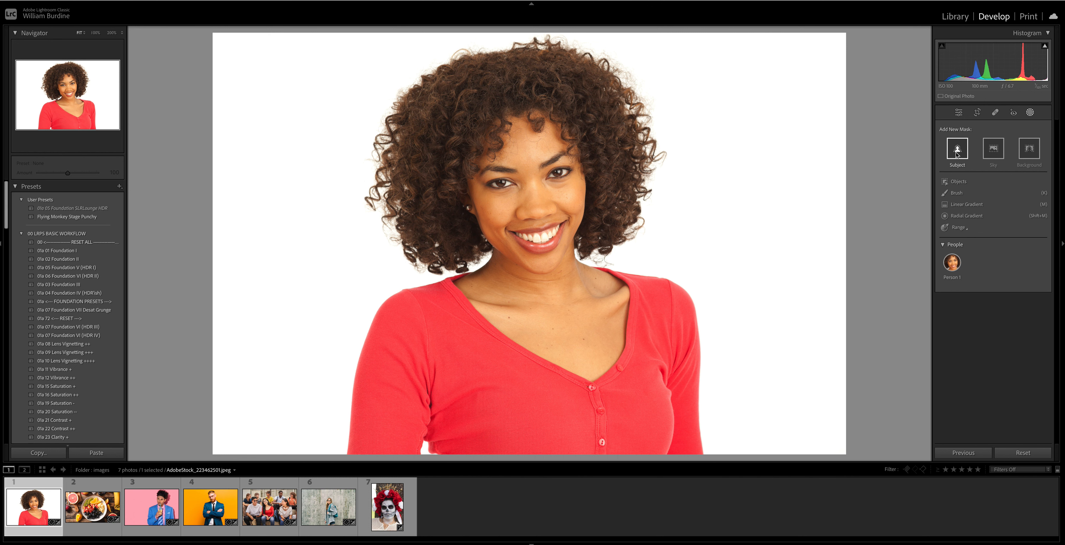
Create a mask of the woman's hair from the detected person and set the mask overlay mode to Image on Black.
mouse_move(954, 265)
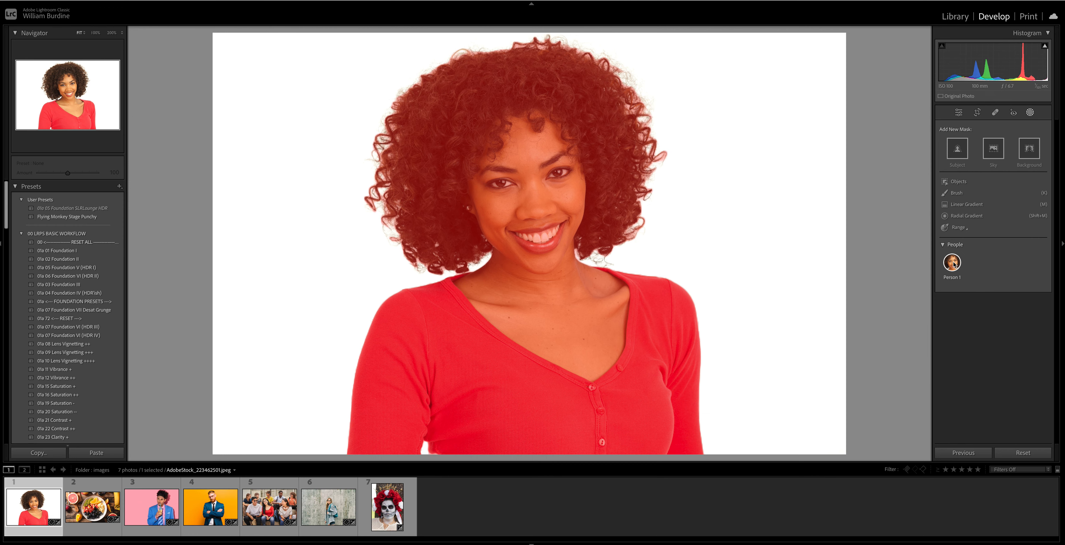
key("z")
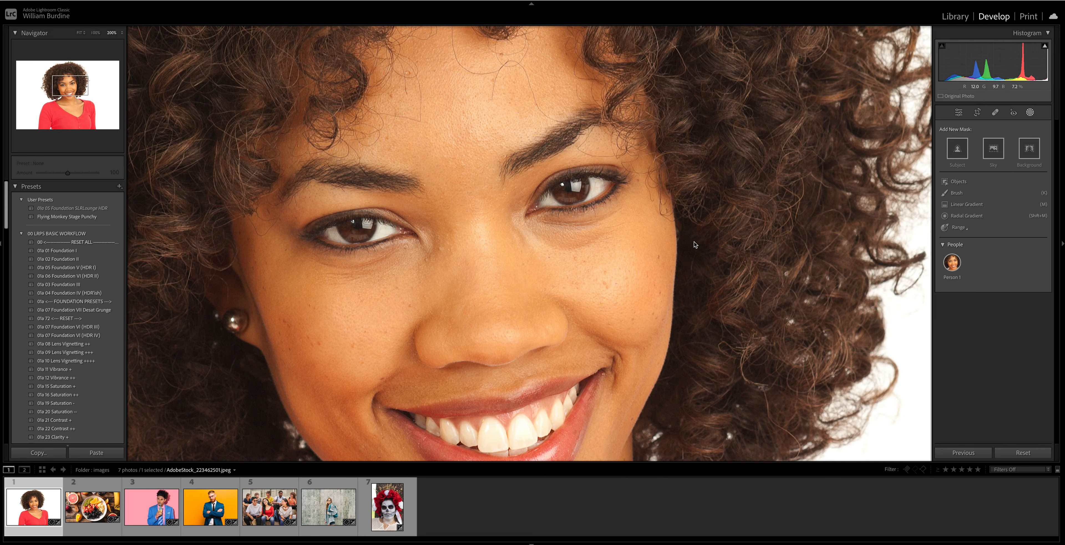
key("ctrl+minus")
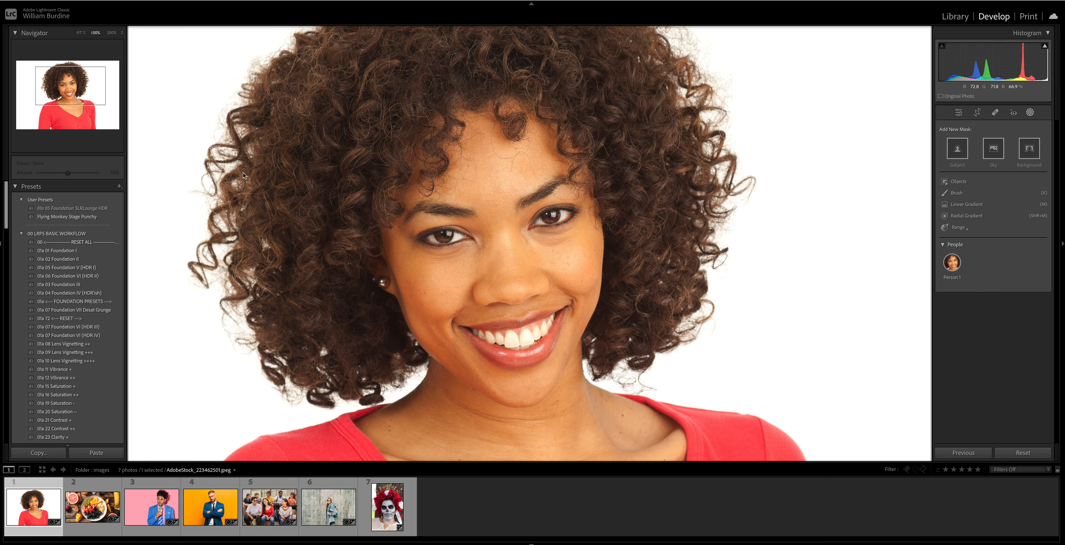
left_click(952, 267)
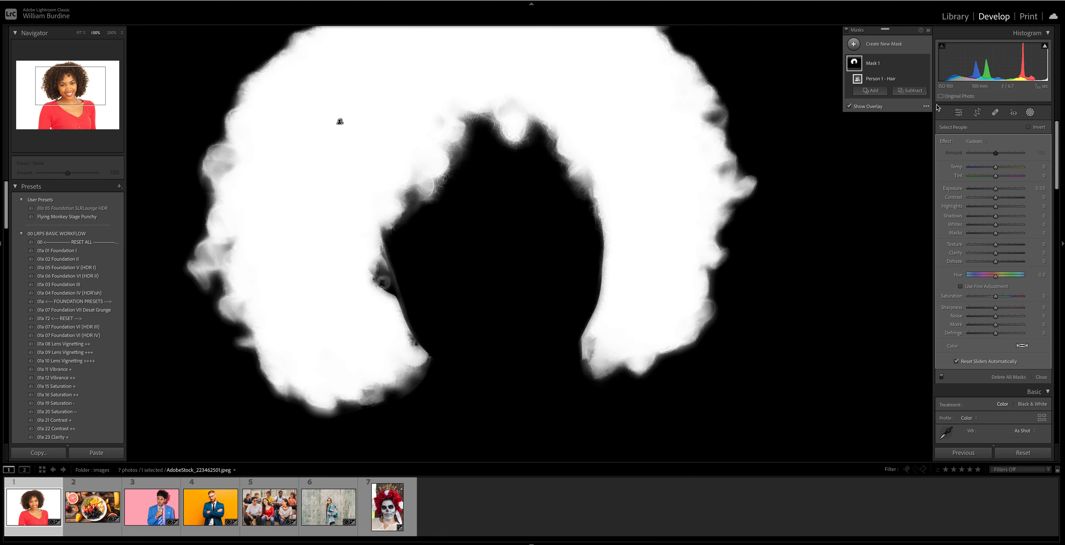
left_click(926, 107)
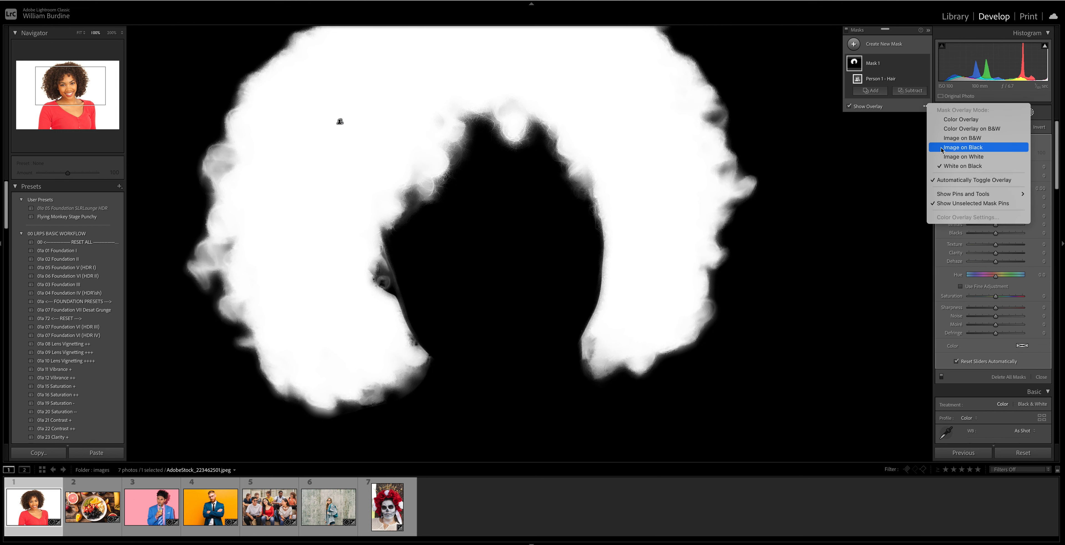
left_click(941, 148)
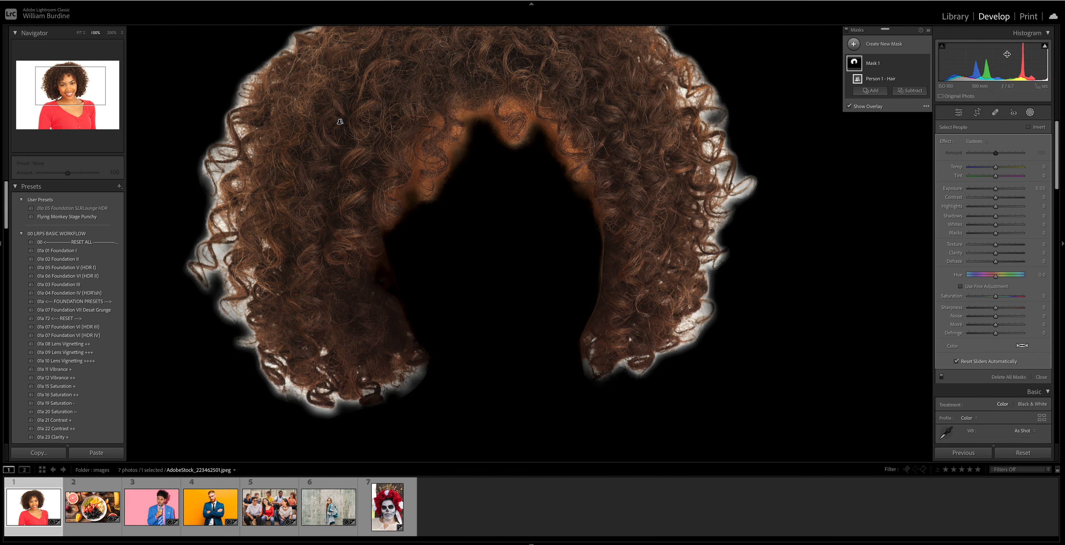
Leave masking and open the fruit bowl photo with the whole image in view.
left_click(1029, 109)
key("Right")
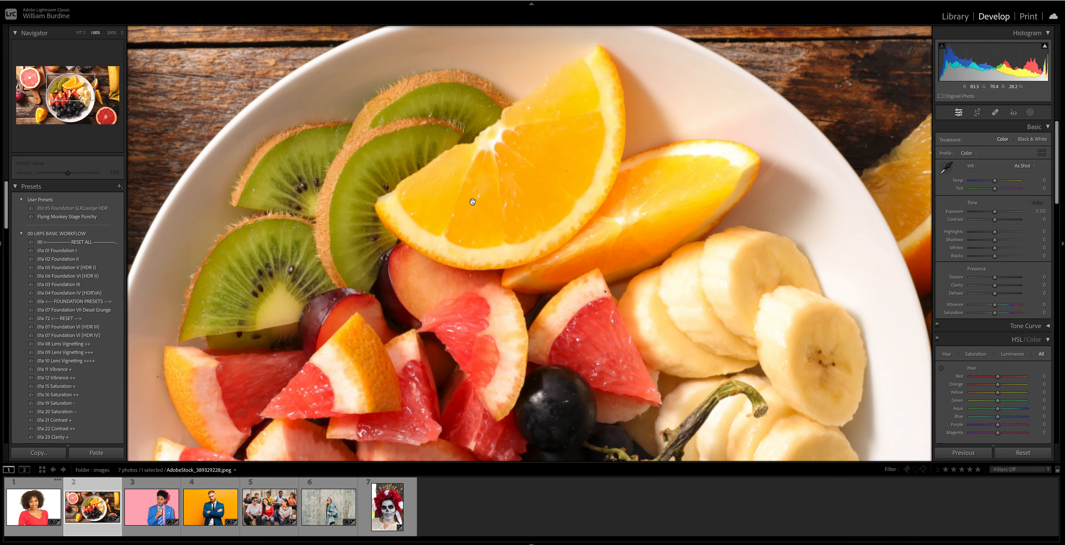
key("z")
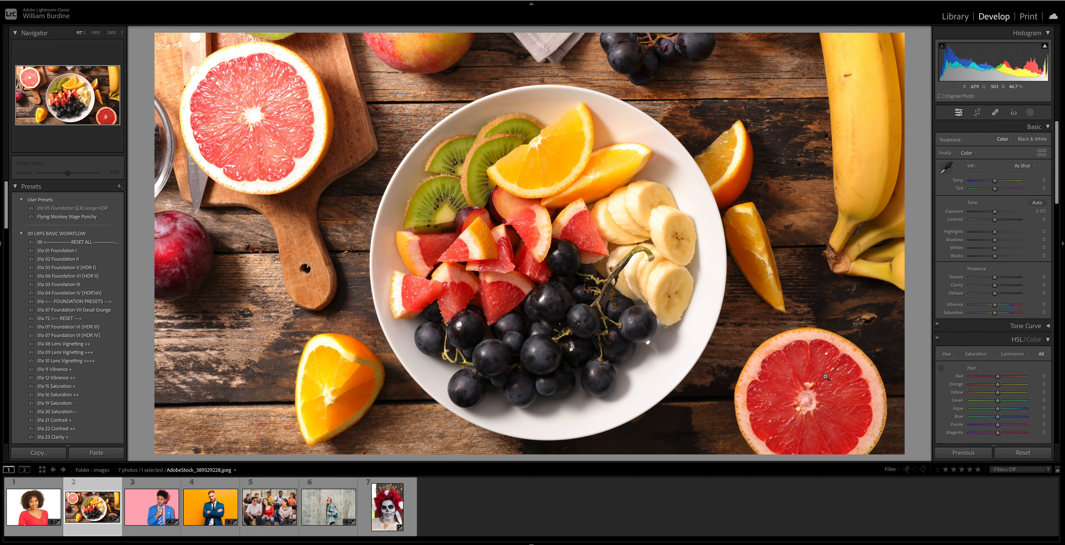
Delete the existing masks from the fruit bowl photo, including Mask 2 on the orange wedge.
left_click(1031, 113)
right_click(905, 63)
left_click(916, 97)
right_click(905, 63)
left_click(912, 69)
left_click(577, 159)
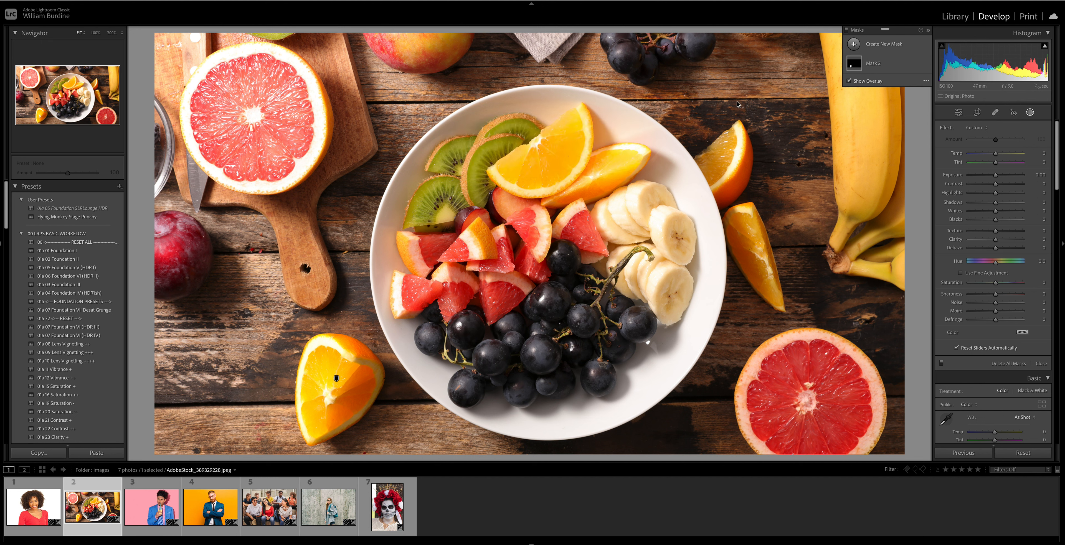
left_click(917, 64)
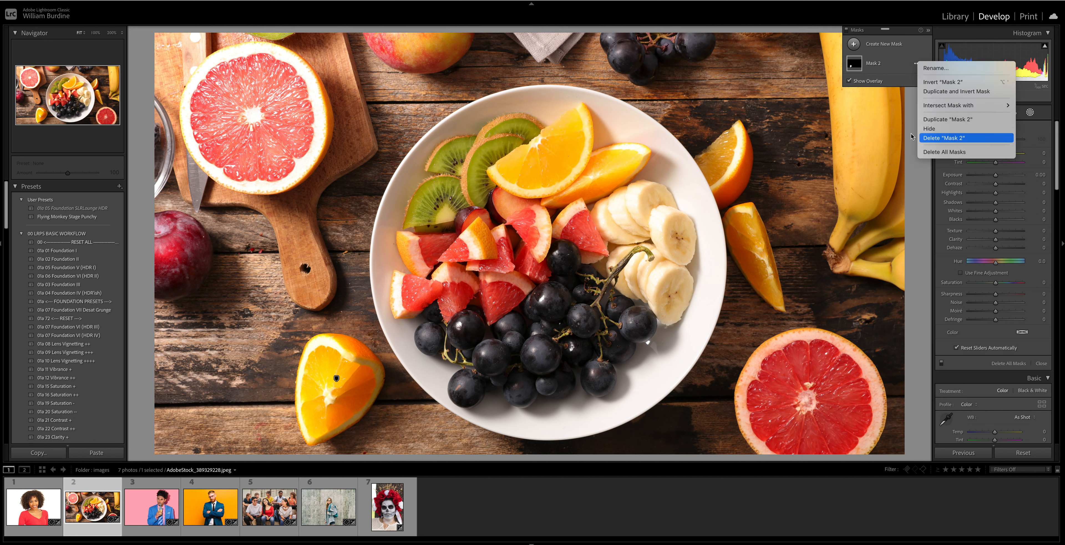
left_click(1000, 135)
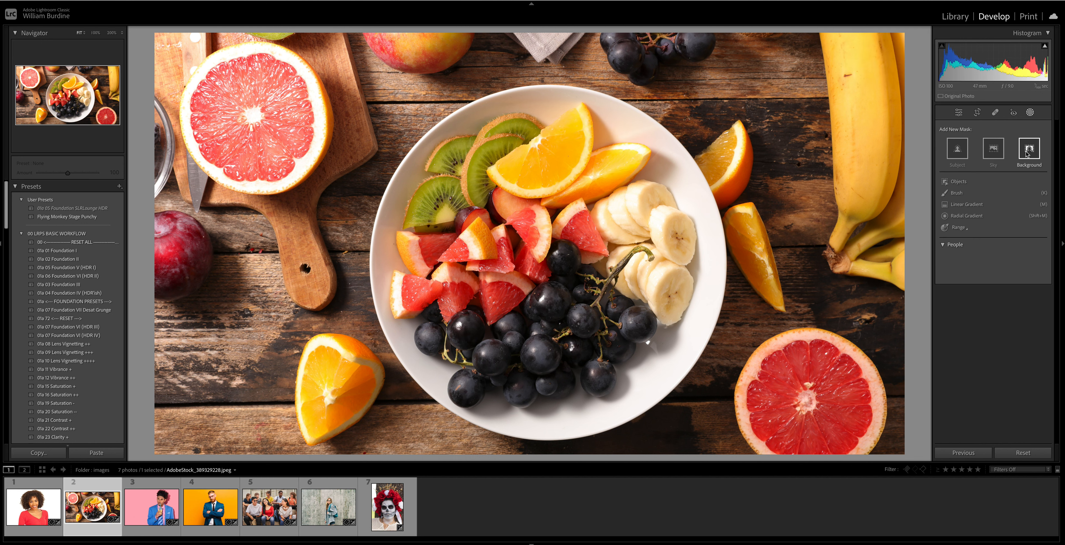
Create an Objects mask by brushing over the grapefruit half beside the bowl's lower right, and show it in Color Overlay mode.
left_click(957, 182)
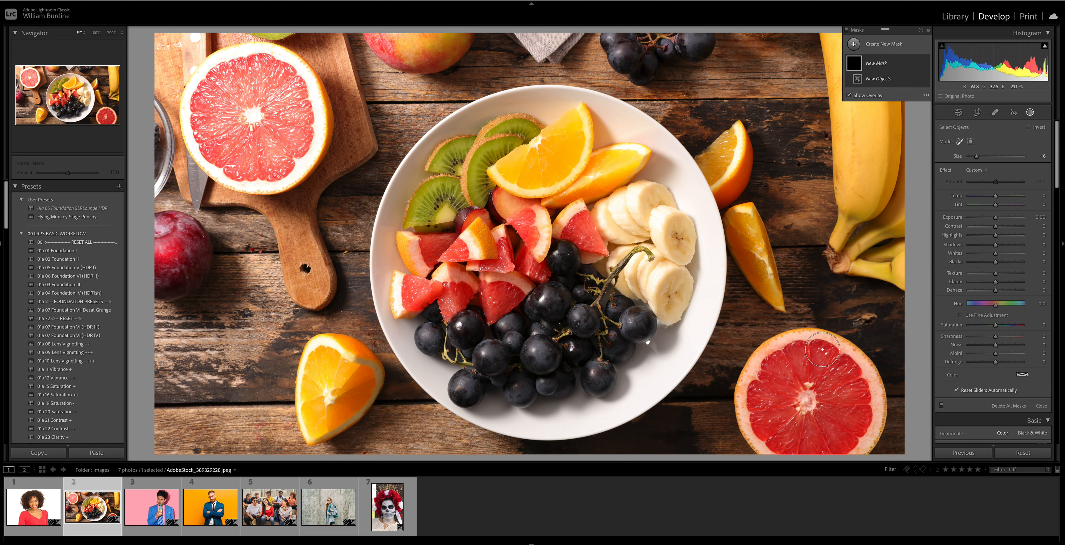
mouse_move(821, 343)
left_mouse_down()
mouse_move(794, 348)
mouse_move(848, 372)
mouse_move(768, 381)
mouse_move(813, 390)
mouse_move(771, 407)
mouse_move(795, 438)
mouse_move(826, 420)
mouse_move(790, 425)
mouse_move(848, 398)
left_mouse_up()
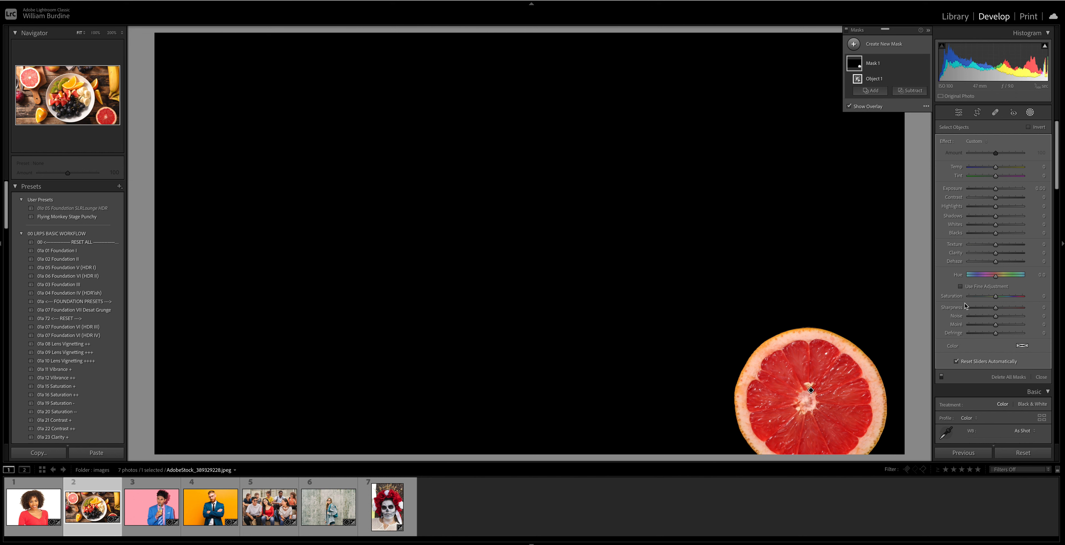
left_click(925, 107)
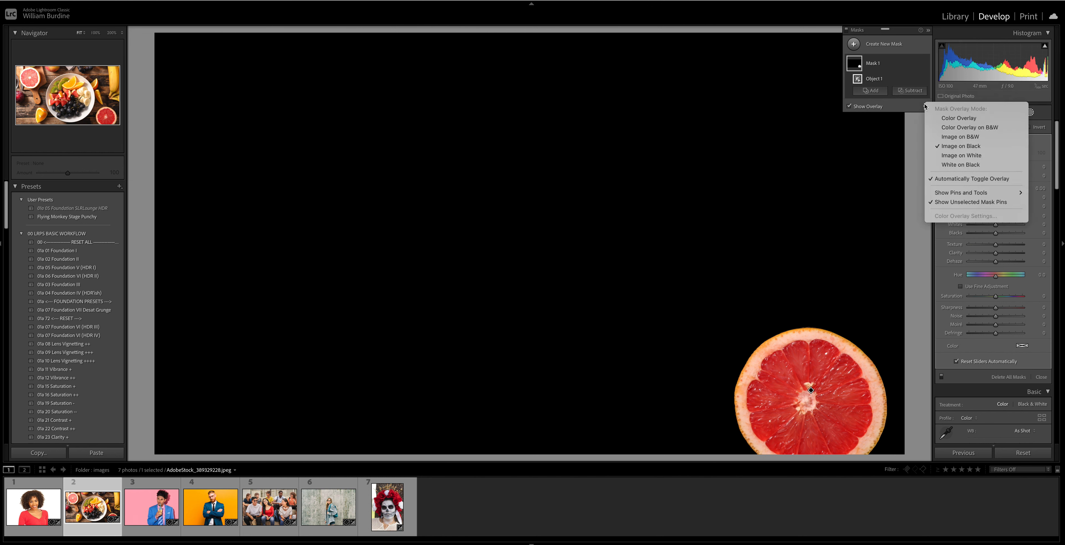
left_click(943, 119)
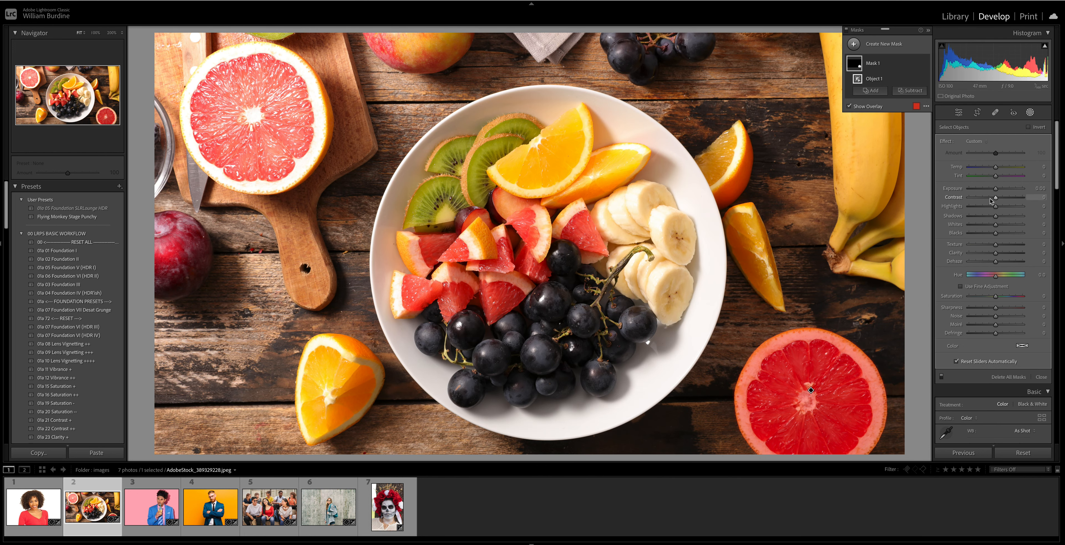
Adjust the grapefruit mask to Highlights 21, Dehaze 47, Saturation 18 and Contrast -31.
mouse_move(995, 207)
left_mouse_down()
mouse_move(1011, 208)
mouse_move(980, 206)
mouse_move(1002, 206)
left_mouse_up()
left_click_drag(996, 261, 1009, 261)
left_click_drag(995, 296, 1000, 297)
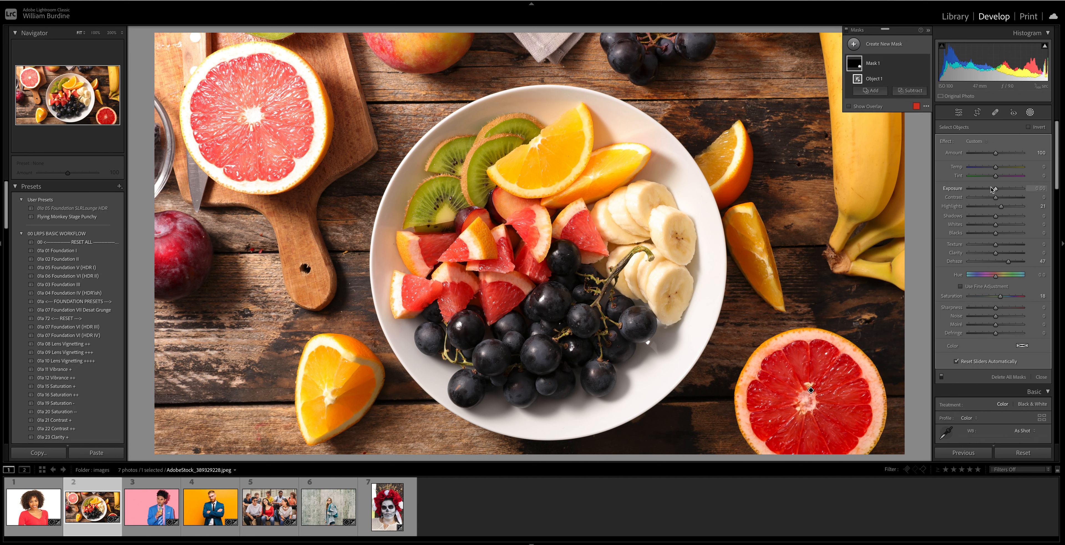
left_click_drag(994, 197, 987, 198)
Create a second Objects mask with the rectangle selection mode around the orange wedge below the cutting board.
left_click(871, 91)
left_click(894, 110)
left_click(970, 141)
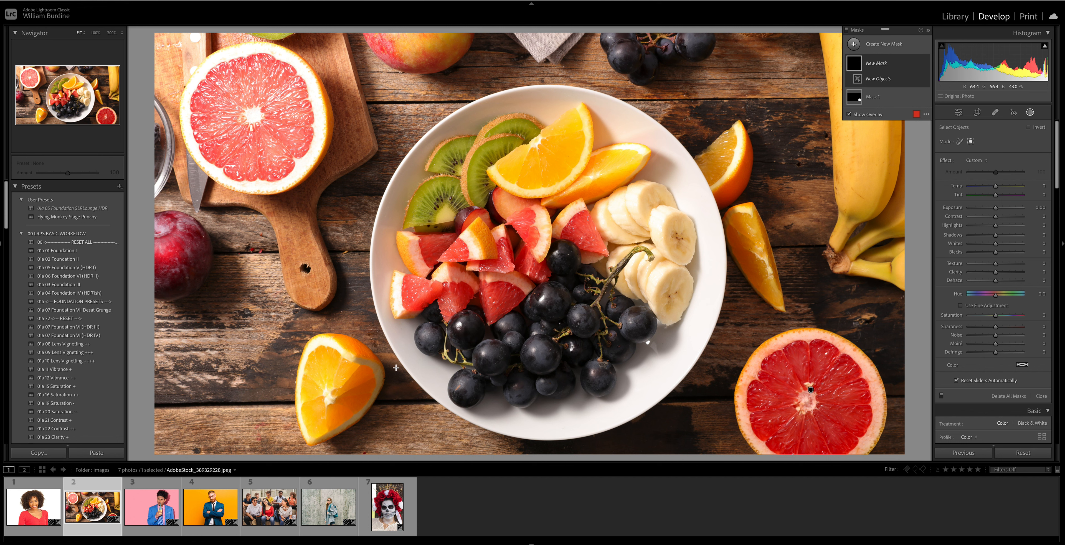
left_click_drag(383, 335, 275, 435)
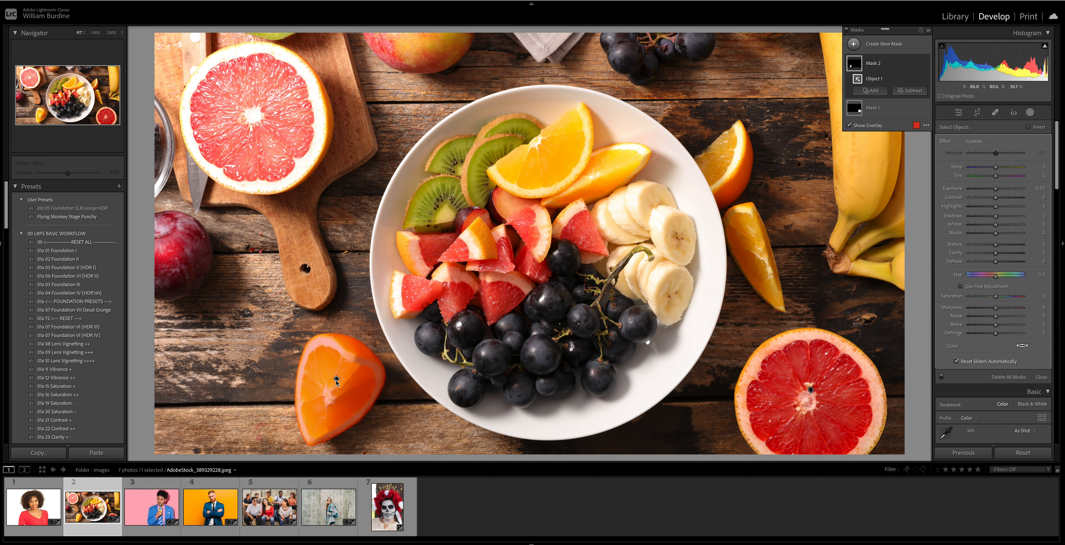
Set Exposure to -3.17 on the grapefruit mask and Highlights to 70 on the orange wedge mask.
left_click(811, 390)
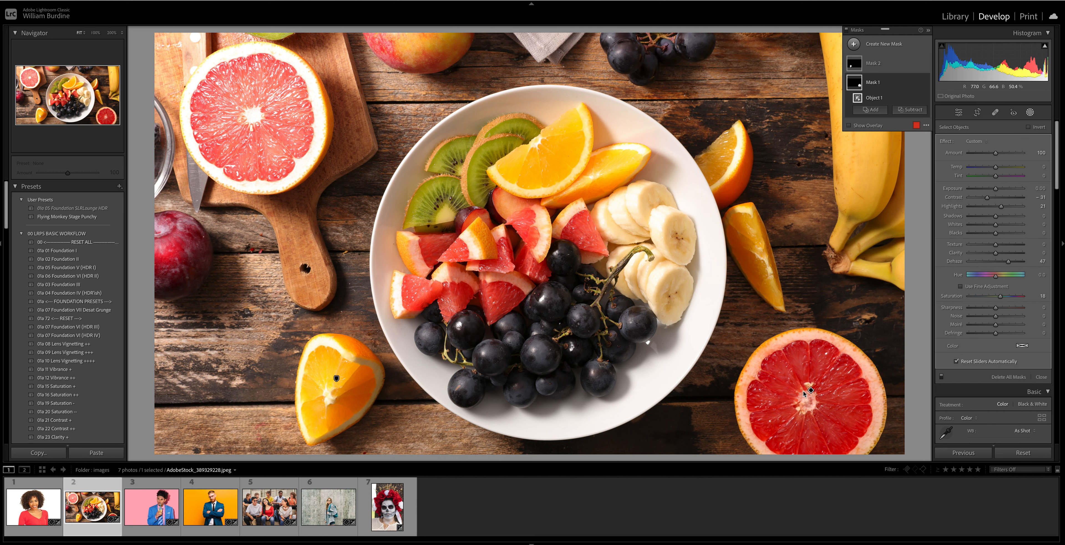
left_click(336, 378)
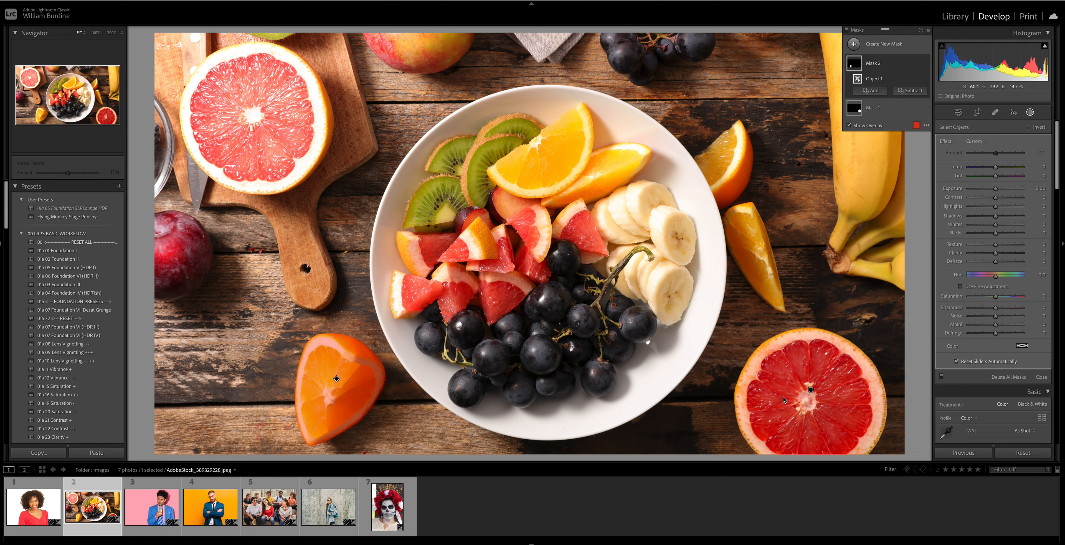
left_click(810, 390)
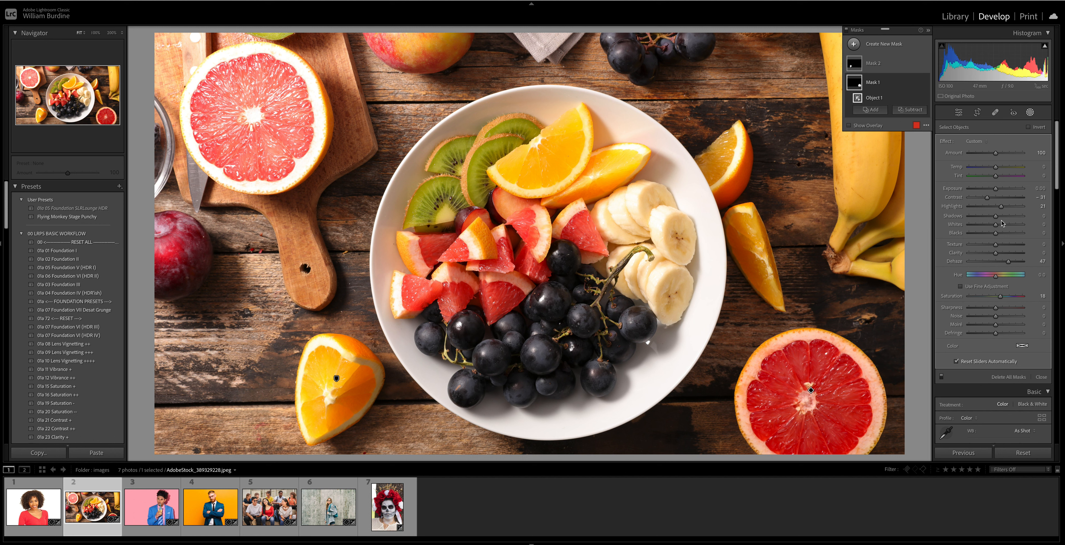
left_click_drag(998, 190, 974, 190)
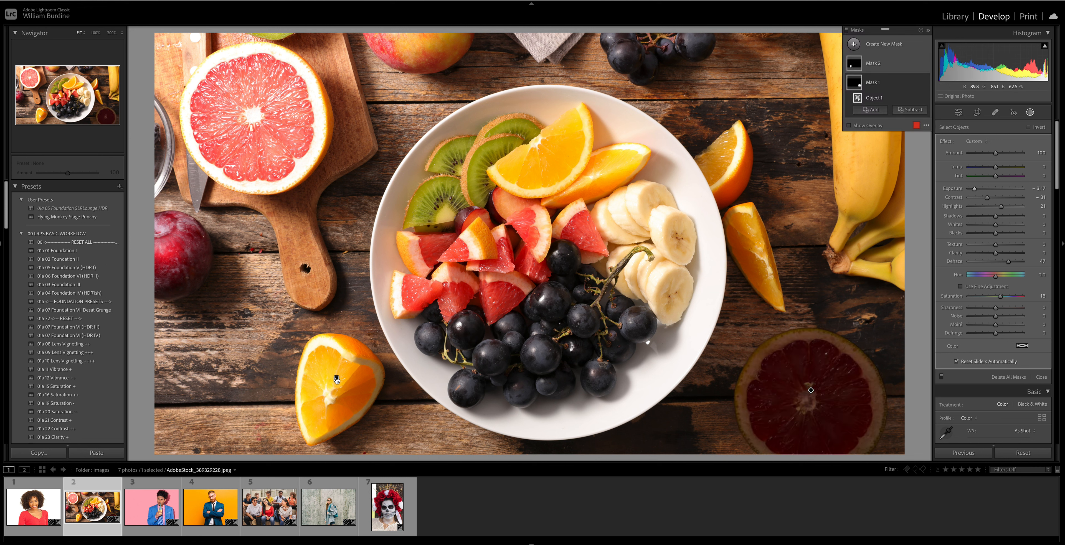
left_click(336, 380)
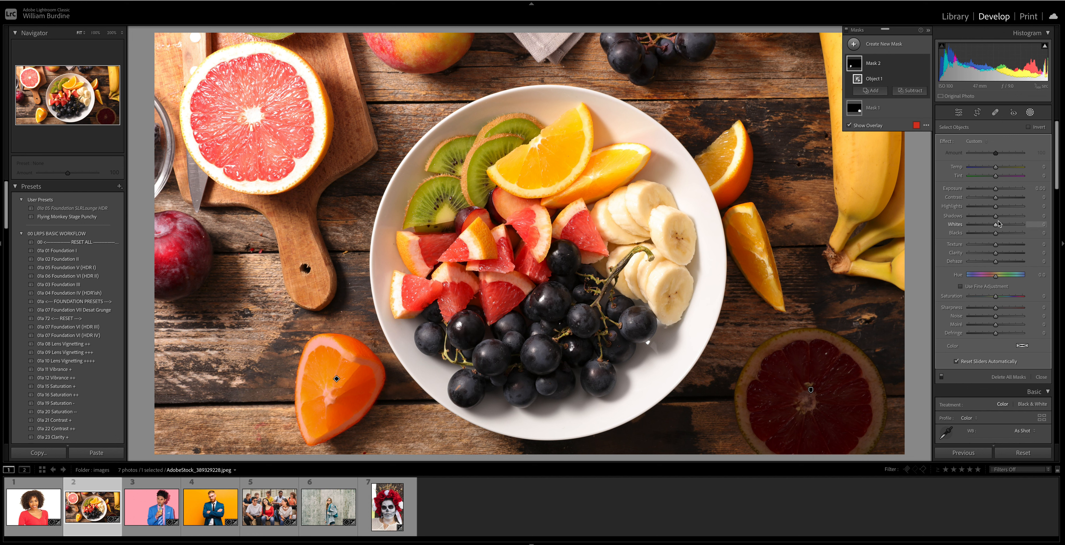
left_click_drag(1004, 208, 1020, 209)
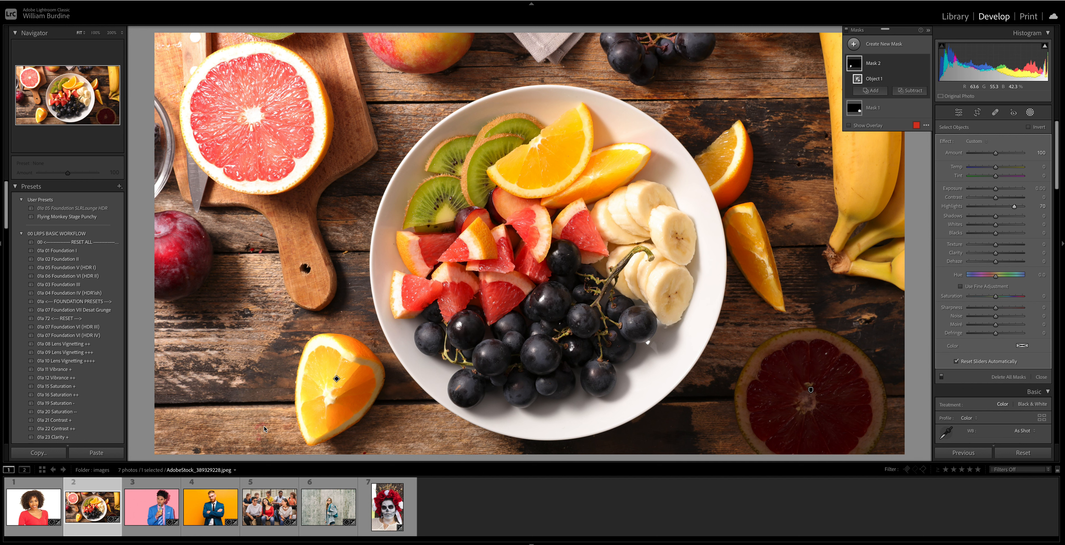
Switch to the photo of the man in the blue suit and create a mask of the entire person.
key("Right")
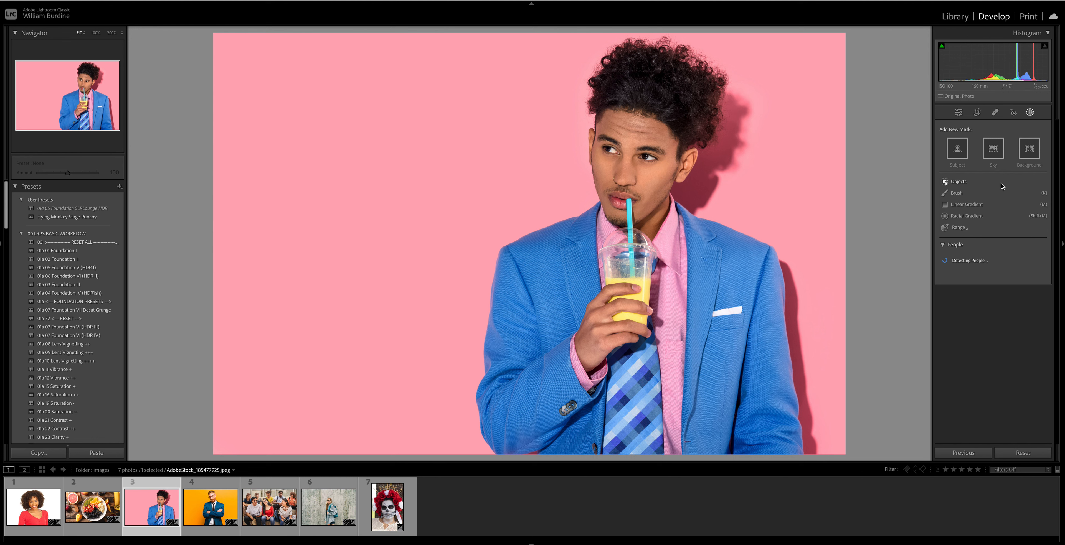
left_click(957, 153)
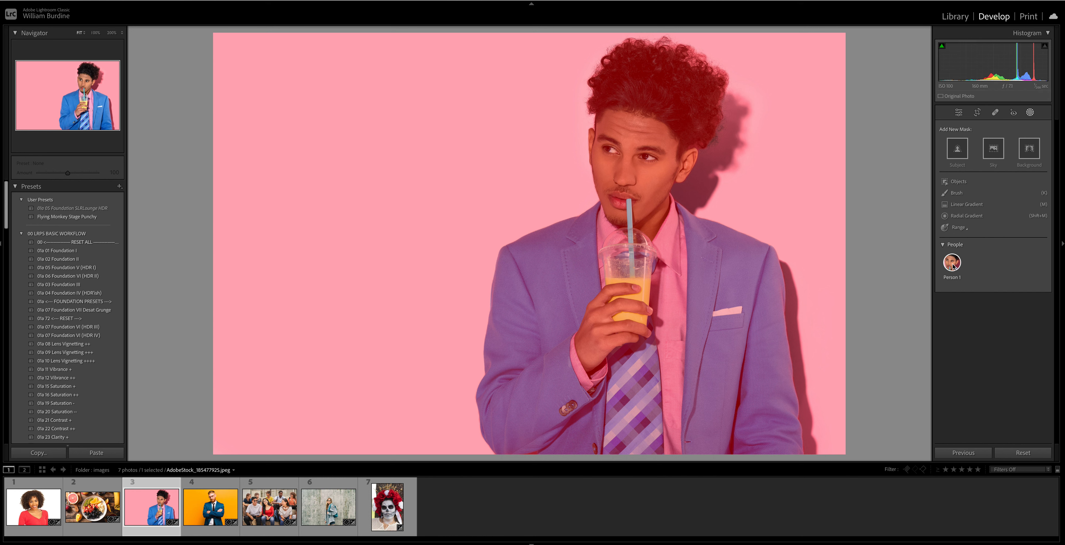
left_click(952, 263)
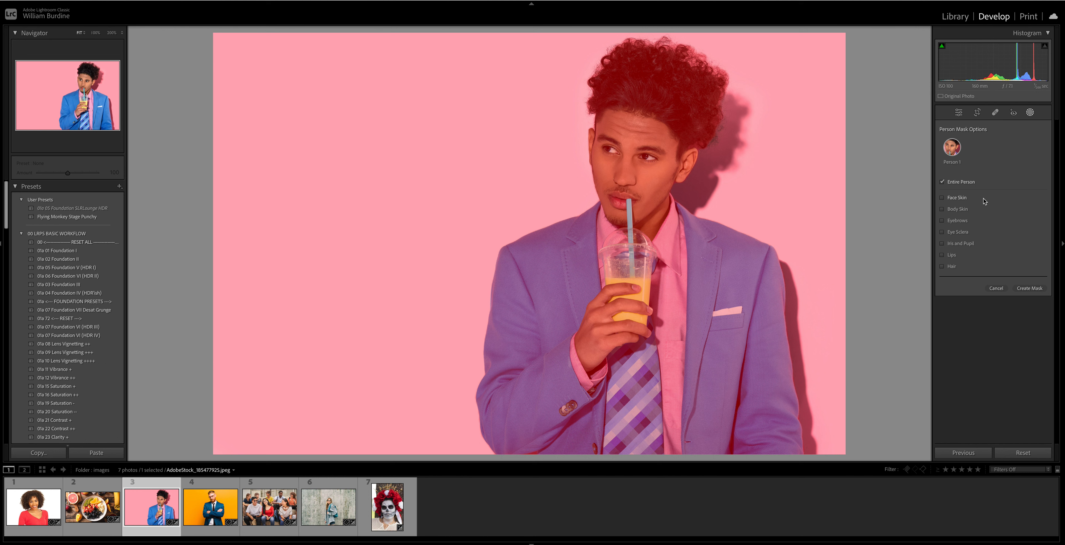
left_click(1041, 290)
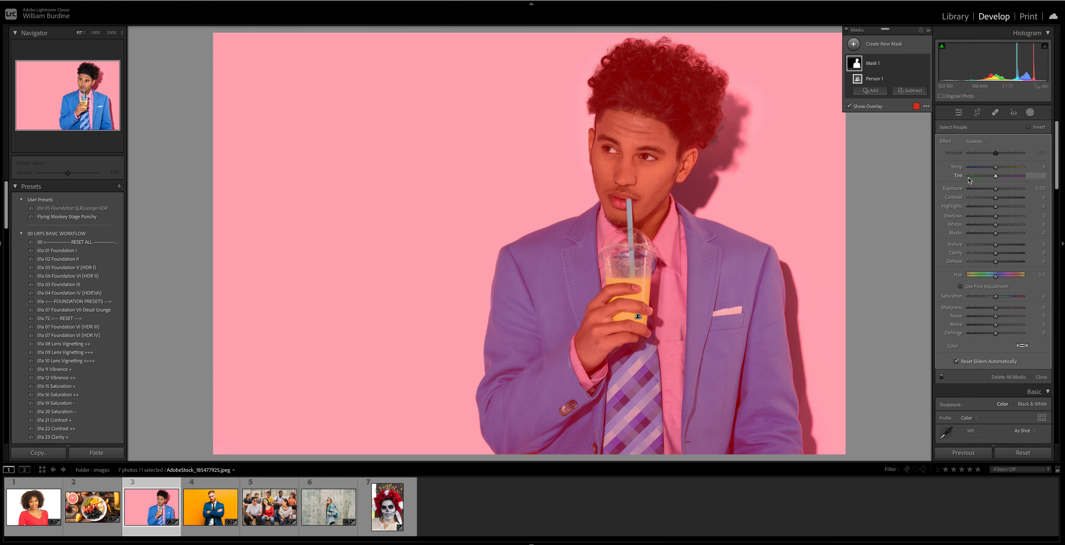
Show the person mask in White on Black mode and examine its edges around the hair at 100%.
left_click(925, 106)
left_click(951, 167)
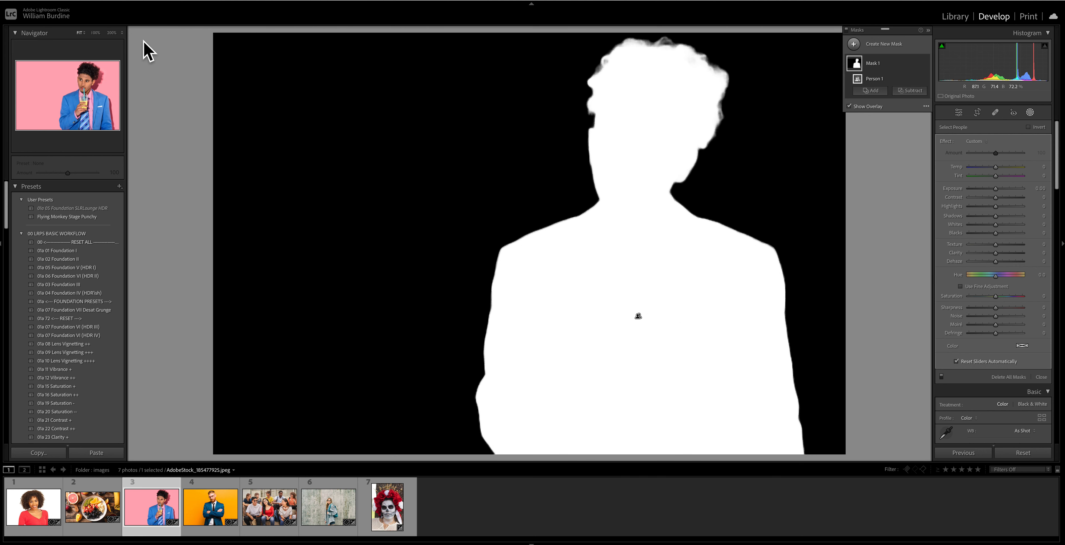
left_click(79, 69)
left_click(90, 66)
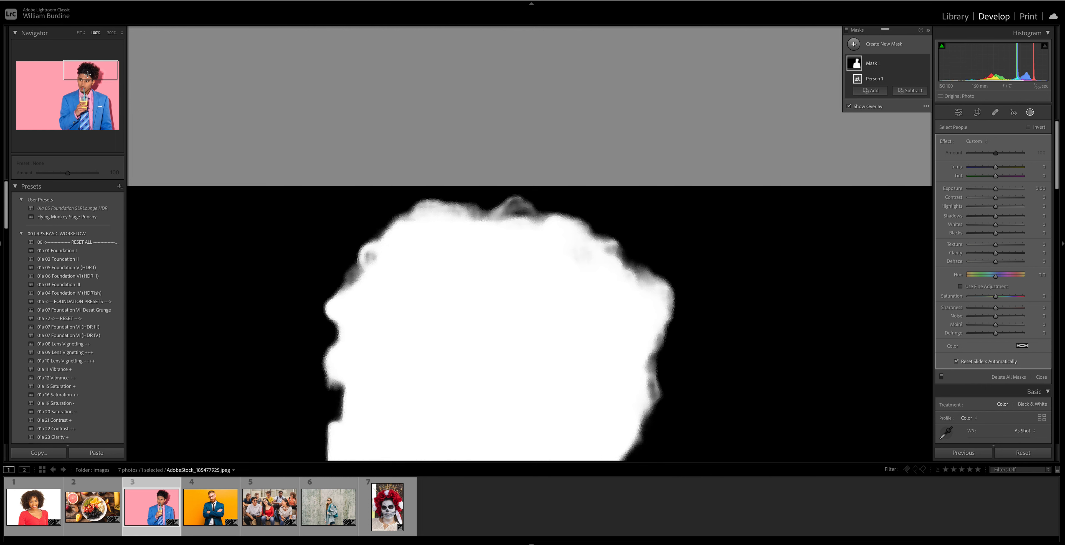
key("z")
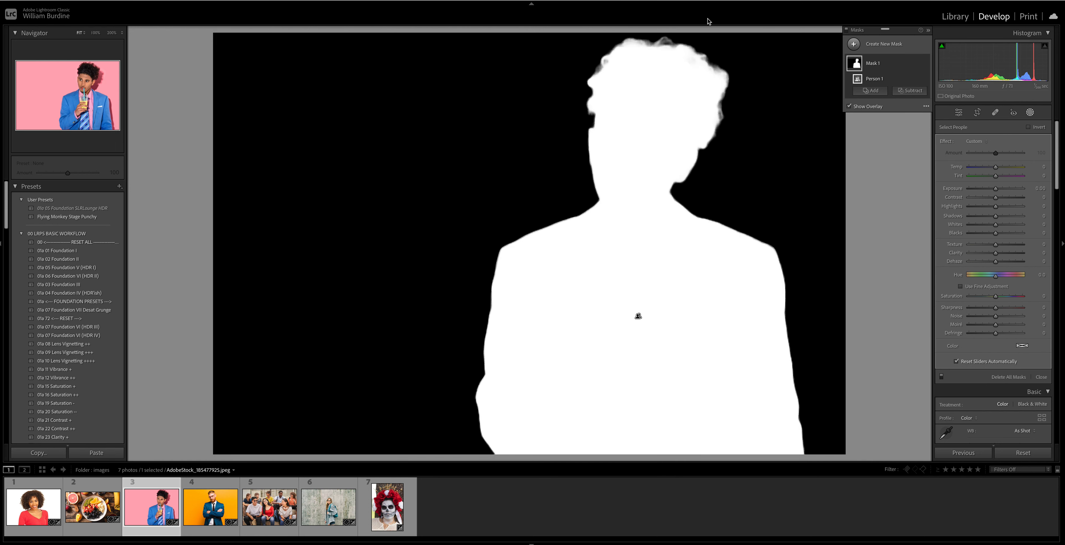
Set the mask overlay back to Color Overlay and create a new mask that selects the background.
left_click(925, 107)
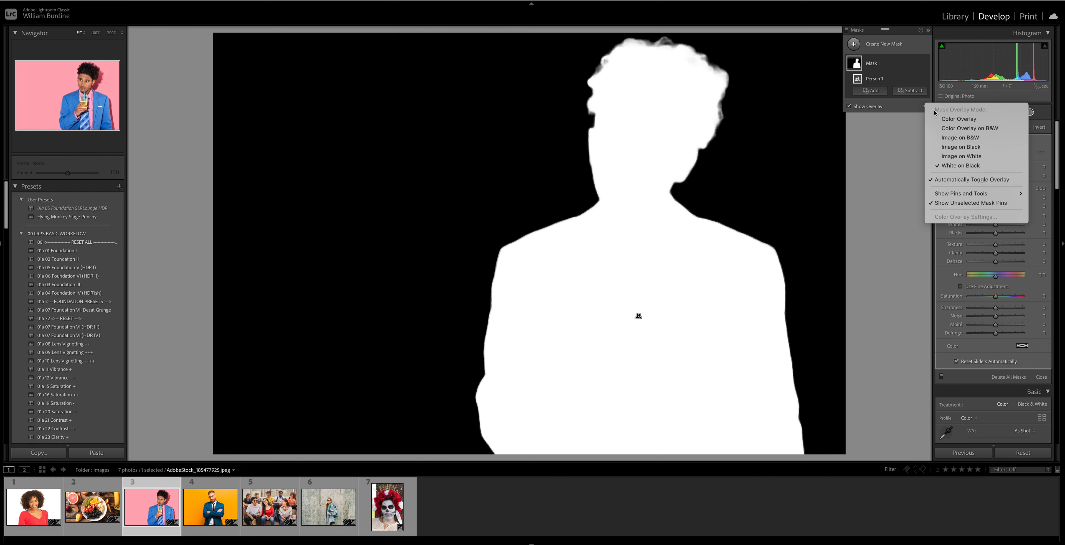
left_click(953, 120)
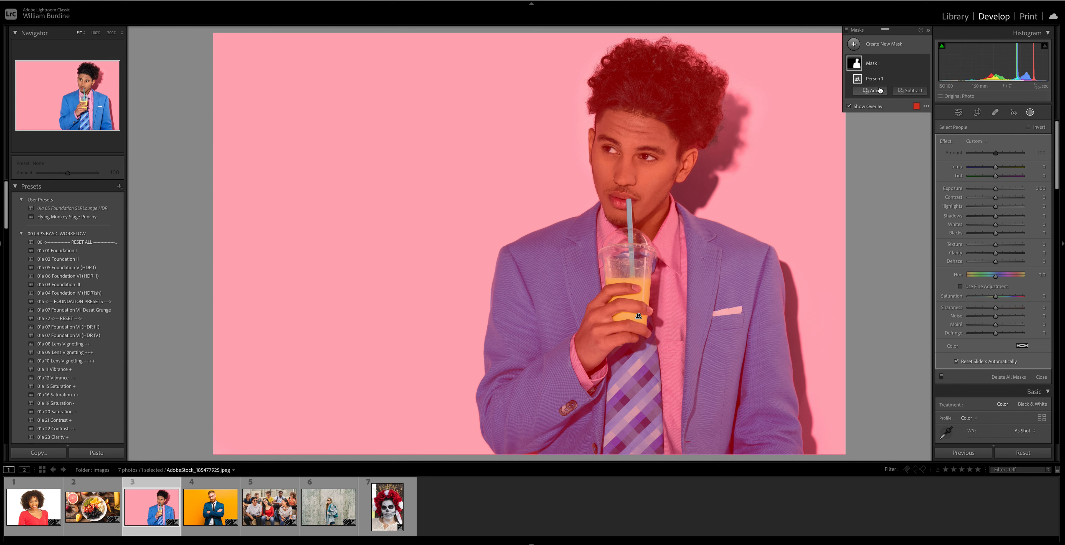
left_click(855, 45)
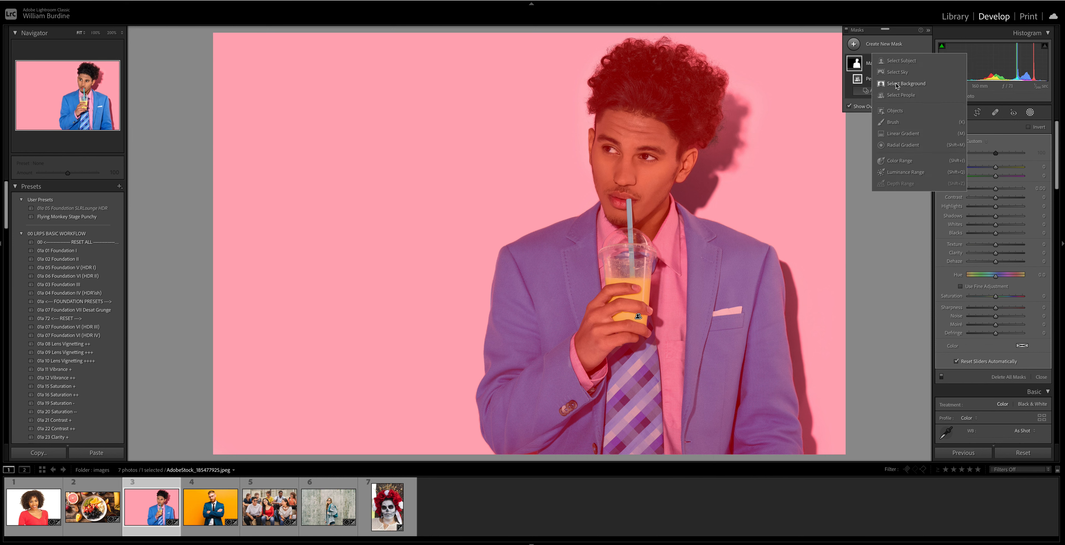
left_click(896, 85)
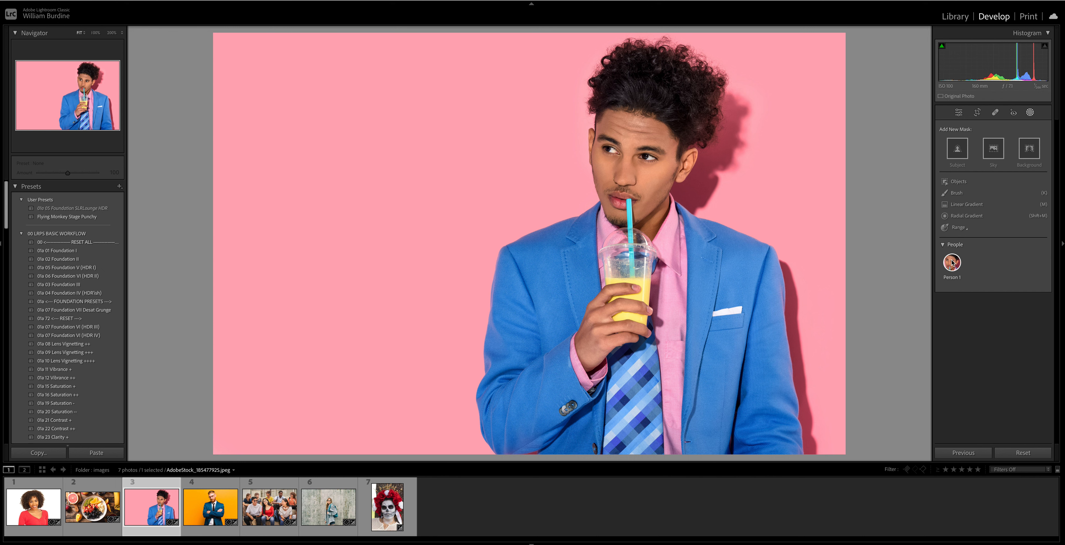
Switch to the group photo and create one mask of the face skin and body skin of the man in the light blue shirt.
key("Right")
key("Right")
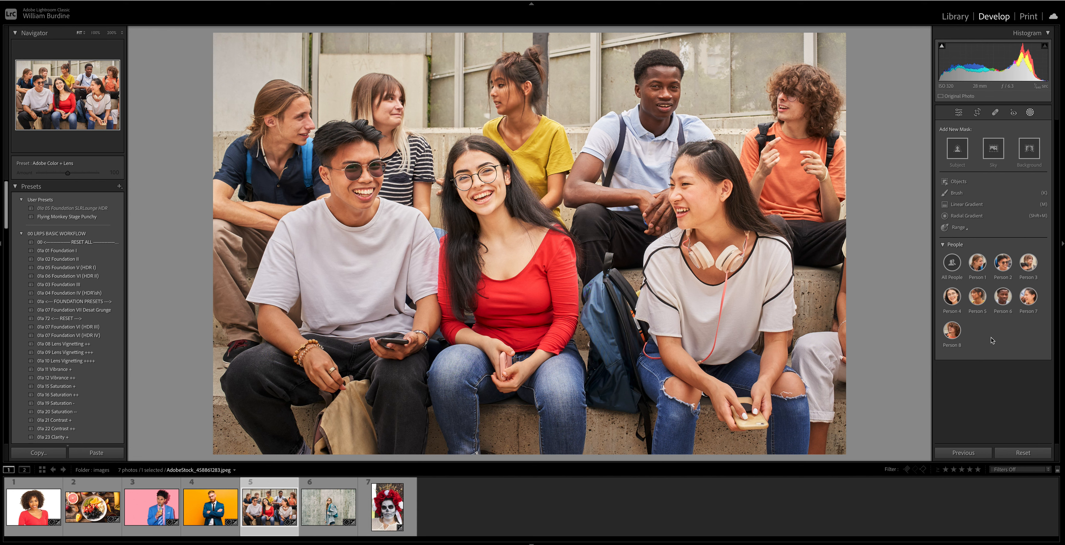
left_click(1006, 296)
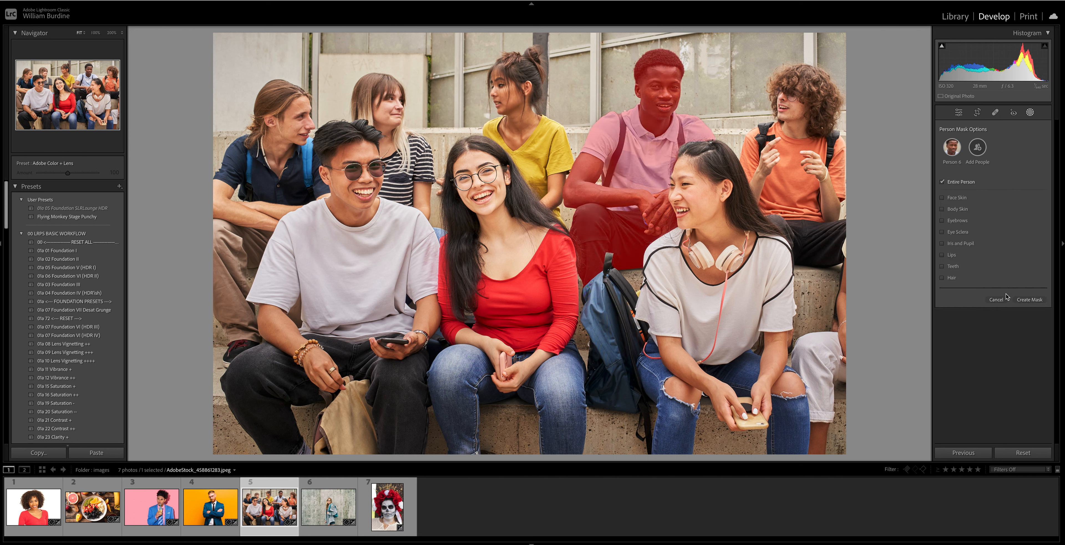
left_click(957, 198)
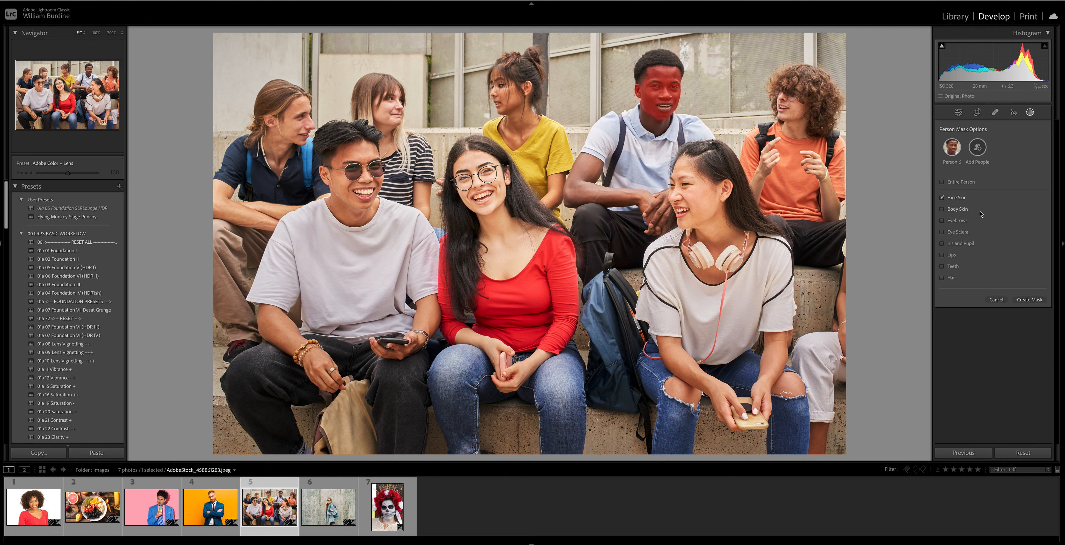
left_click(944, 210)
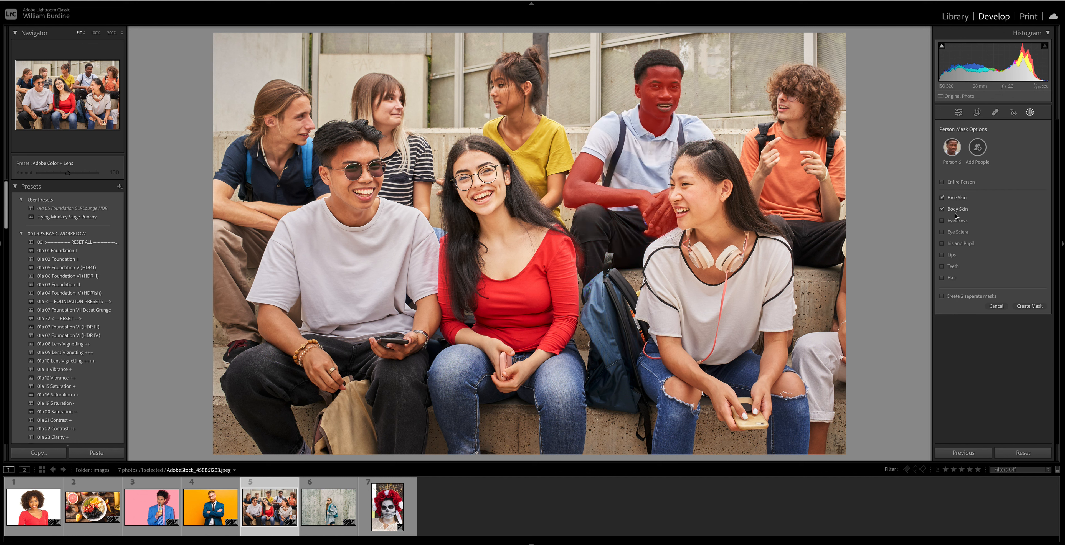
left_click(1026, 307)
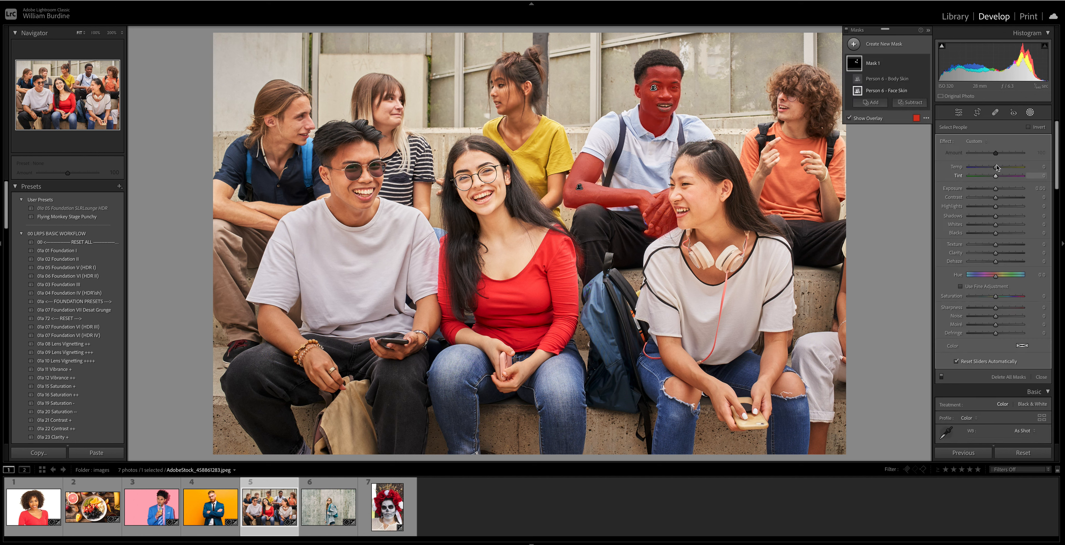
Apply the Exposures & Shadows light effect to the skin mask with Amount at 84, and delete the mask.
left_click(976, 141)
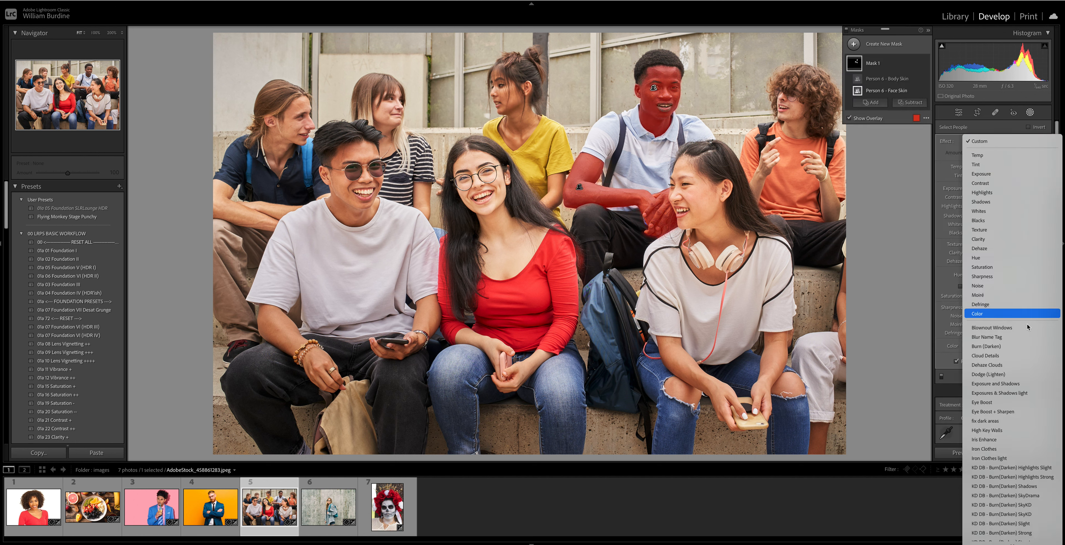
left_click(1022, 394)
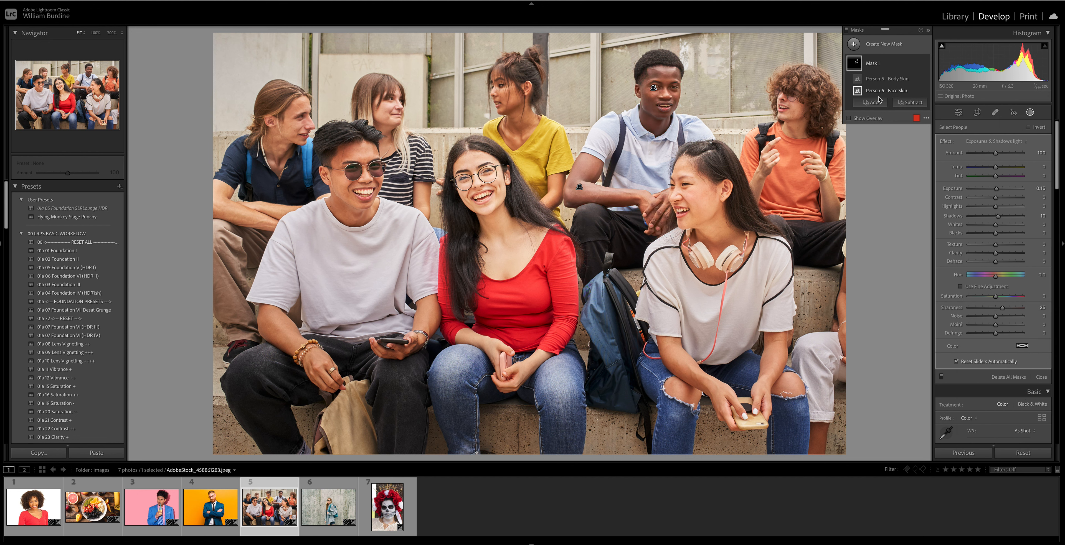
mouse_move(998, 154)
left_mouse_down()
mouse_move(958, 154)
mouse_move(1000, 152)
mouse_move(992, 153)
left_mouse_up()
left_click(917, 64)
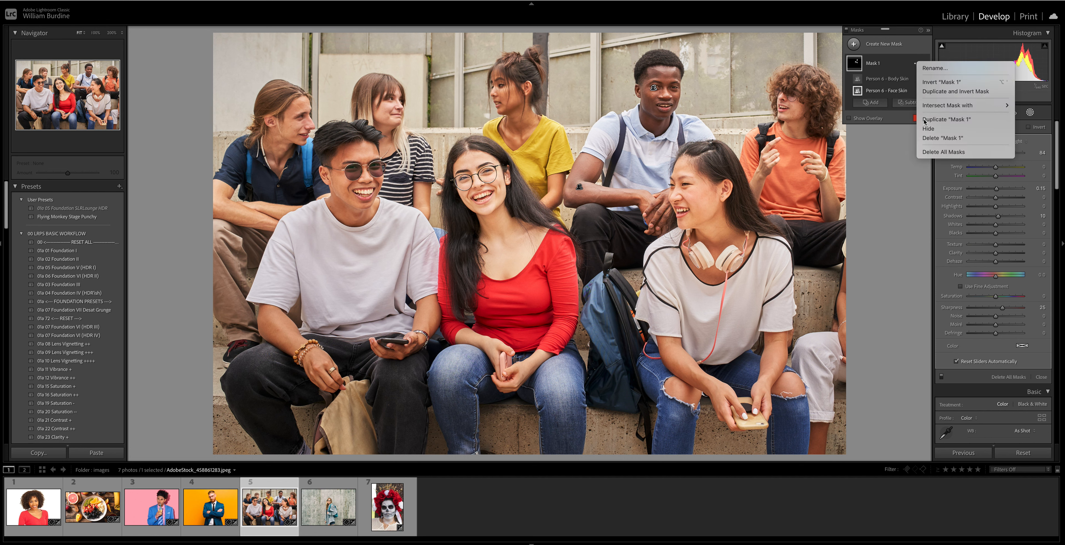
left_click(927, 138)
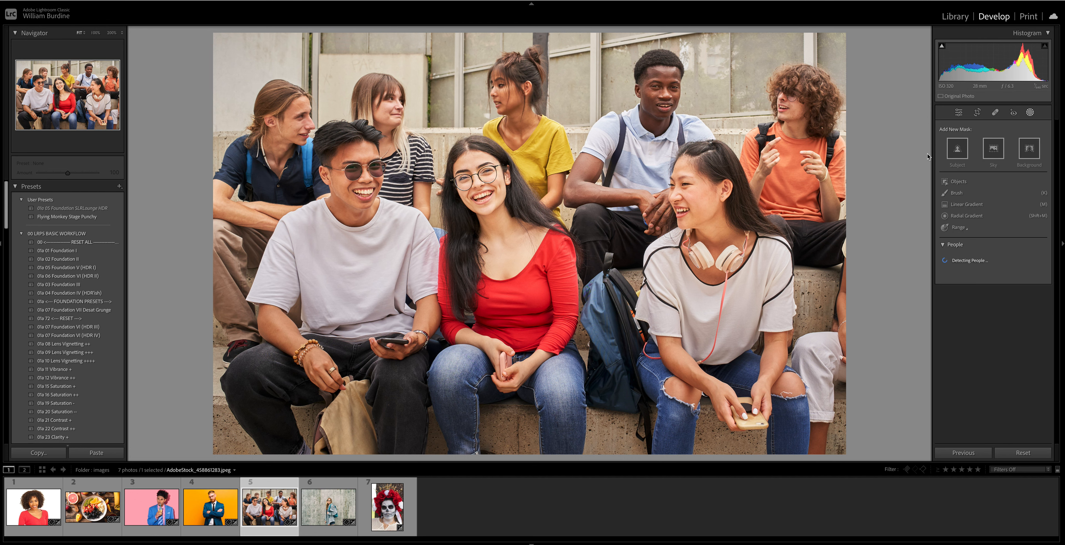
Mask the background in the photo of the girl with the backpack and set Tint to -44, Whites to 25 and Saturation to 79.
left_click(329, 508)
left_click(1029, 149)
left_click_drag(995, 176, 983, 176)
left_click_drag(996, 225, 1002, 225)
left_click_drag(996, 297, 1018, 297)
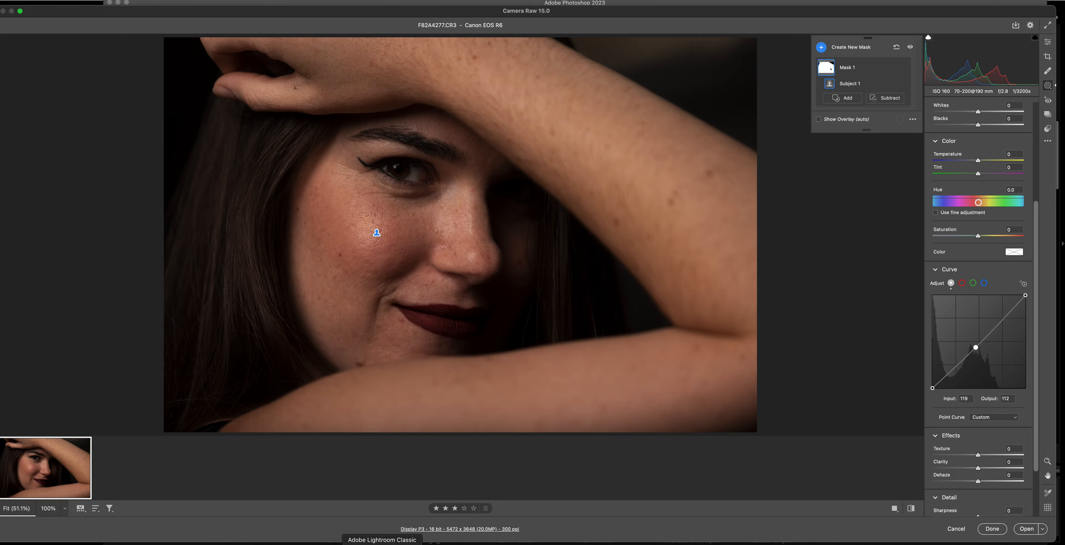
Switch back to Lightroom Classic and open the photo of the woman with skull makeup and red roses.
left_click(382, 544)
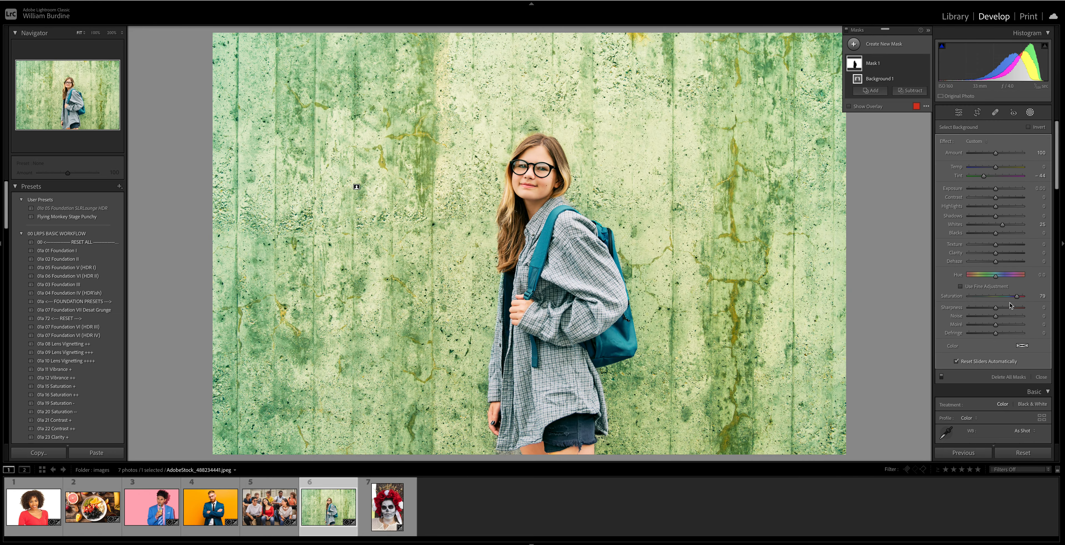
scroll(992, 249, "down", 15)
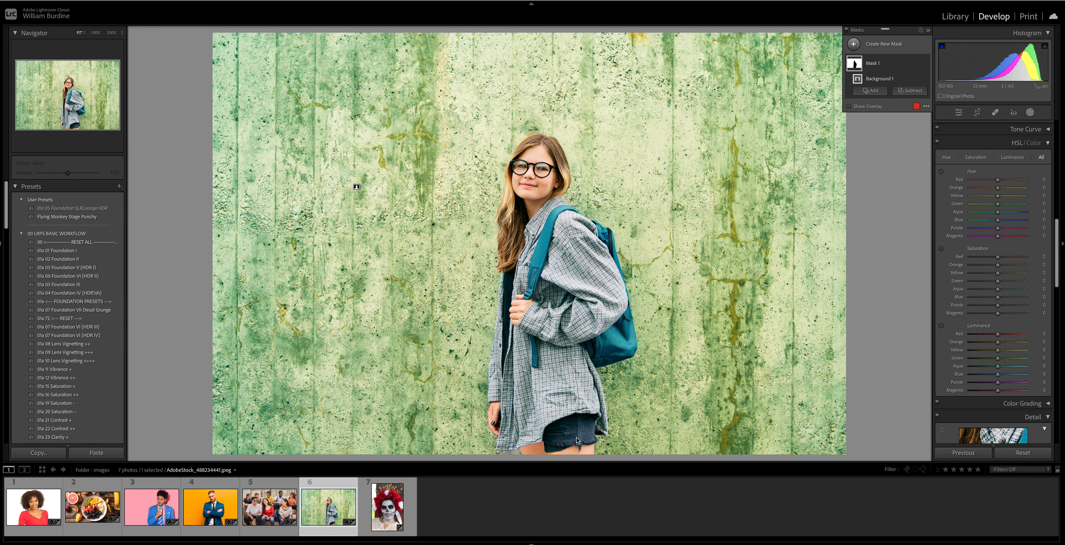
left_click(400, 502)
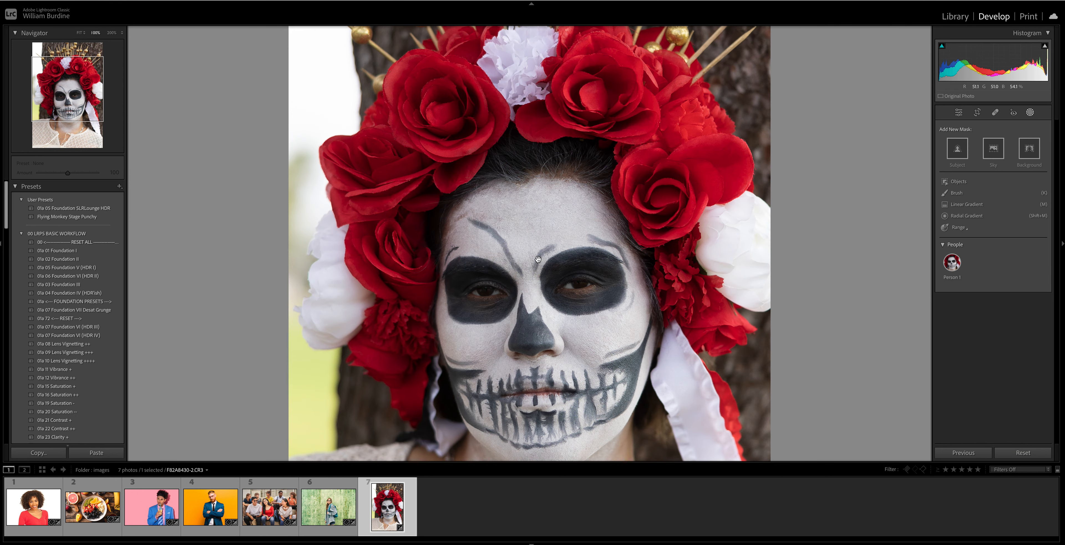
Remove the stray hair crossing the upper forehead with a content-aware Remove stroke at size 22.
left_click_drag(538, 260, 522, 188)
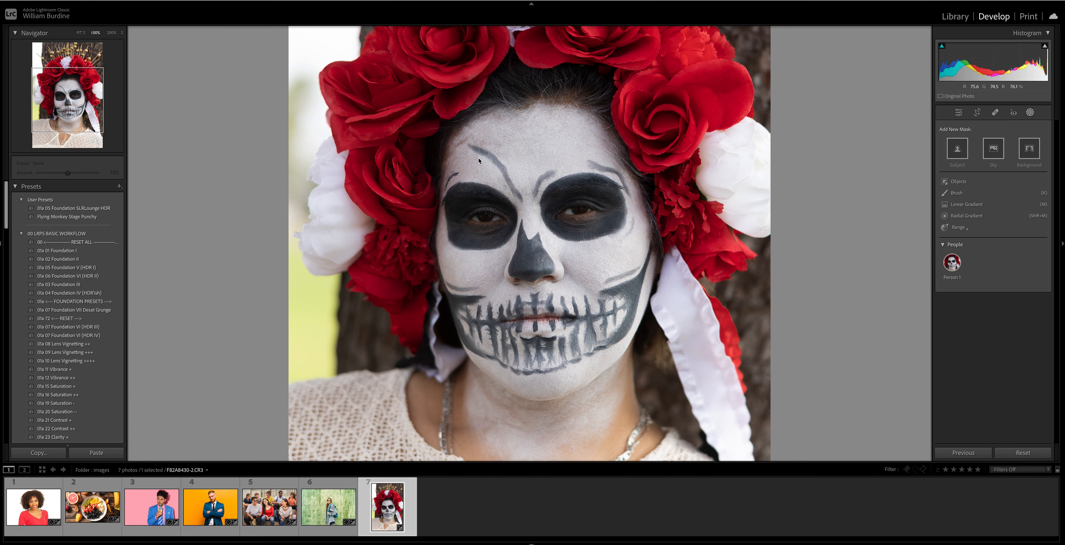
key("super+equal")
key("q")
mouse_move(648, 188)
left_mouse_down()
mouse_move(453, 159)
mouse_move(436, 183)
mouse_move(415, 184)
mouse_move(405, 162)
mouse_move(413, 160)
left_mouse_up()
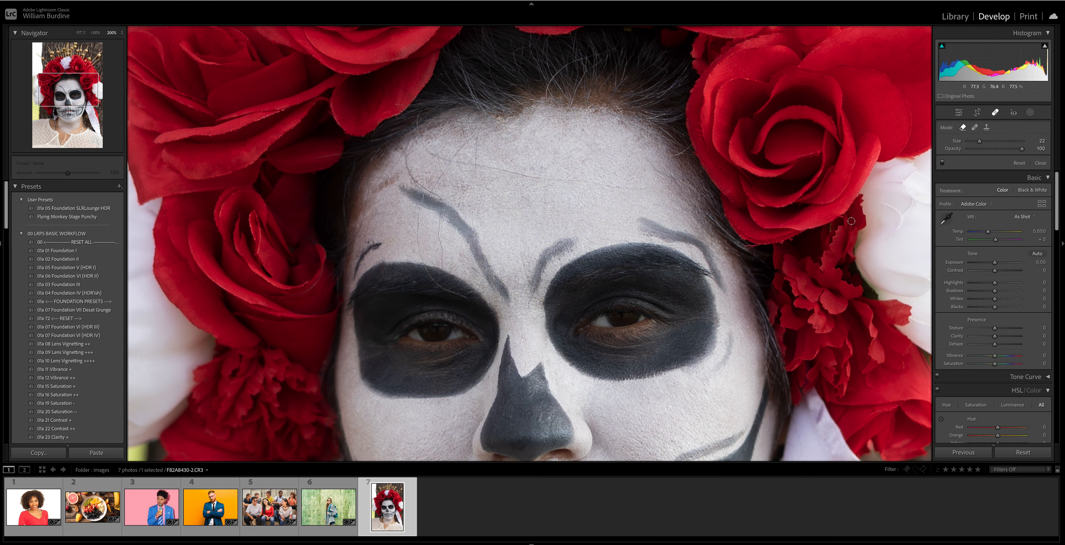
key("q")
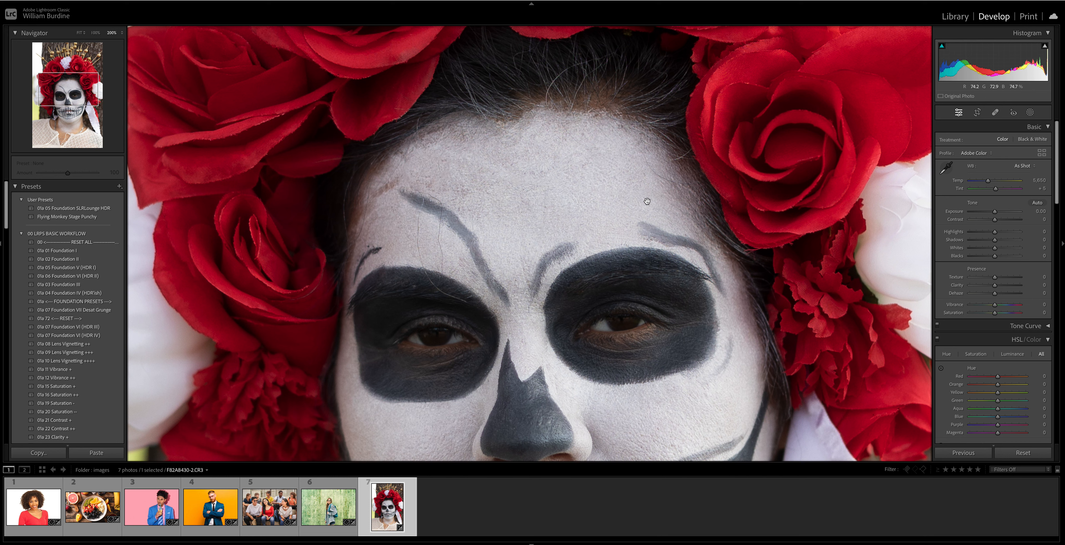
Remove the short stray hair along the upper edge of the black makeup around the eye beside the long forehead line.
key("q")
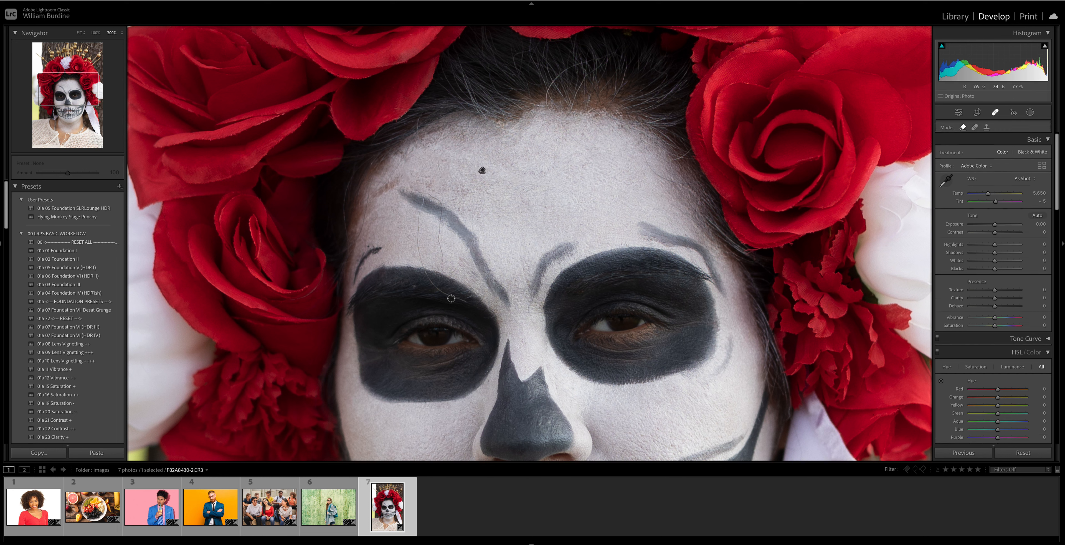
left_click_drag(464, 302, 424, 272)
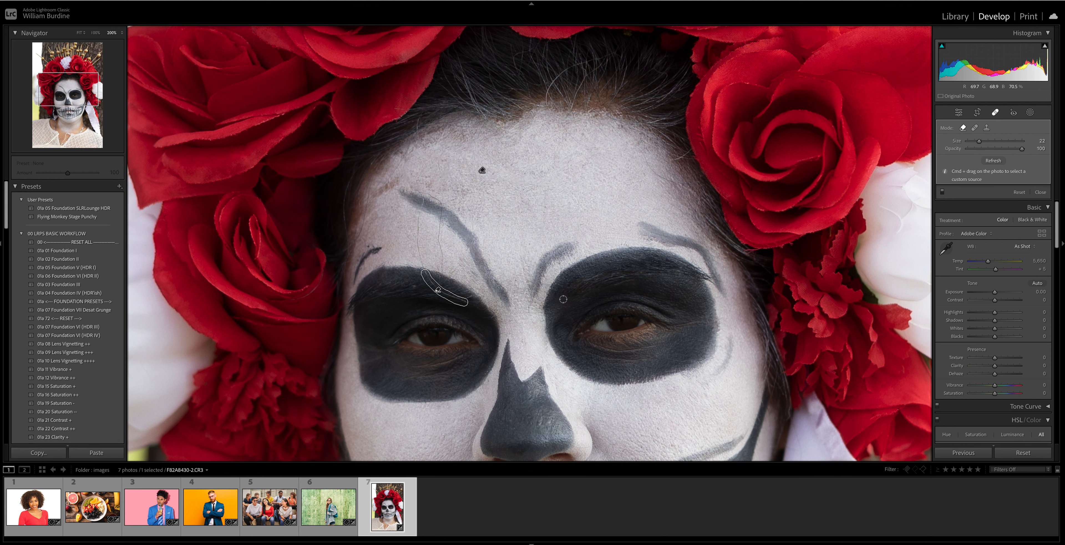
key("q")
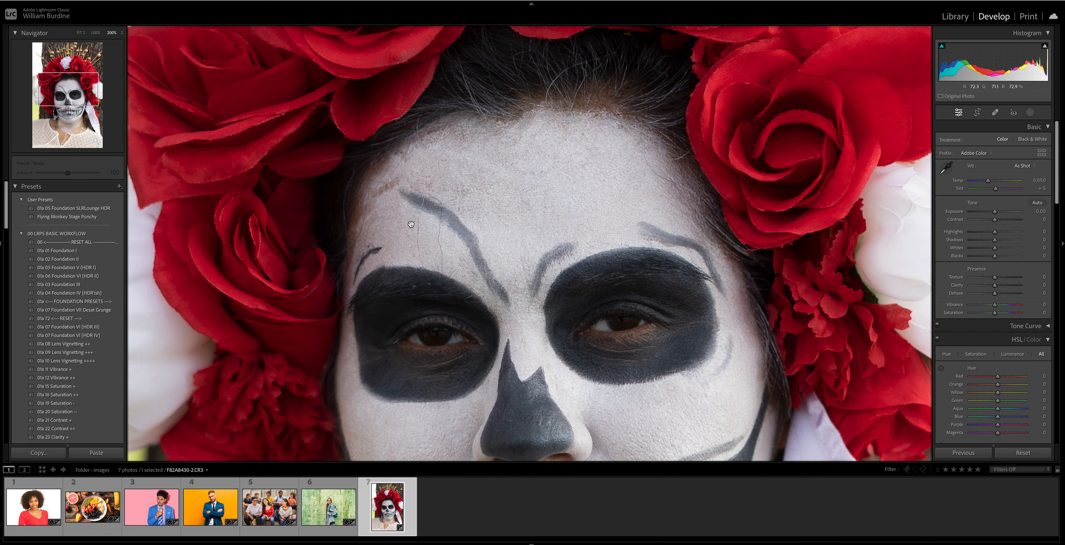
Remove the two vertical stray hairs across the grey forehead line with content-aware strokes, and compare before and after side by side.
key("q")
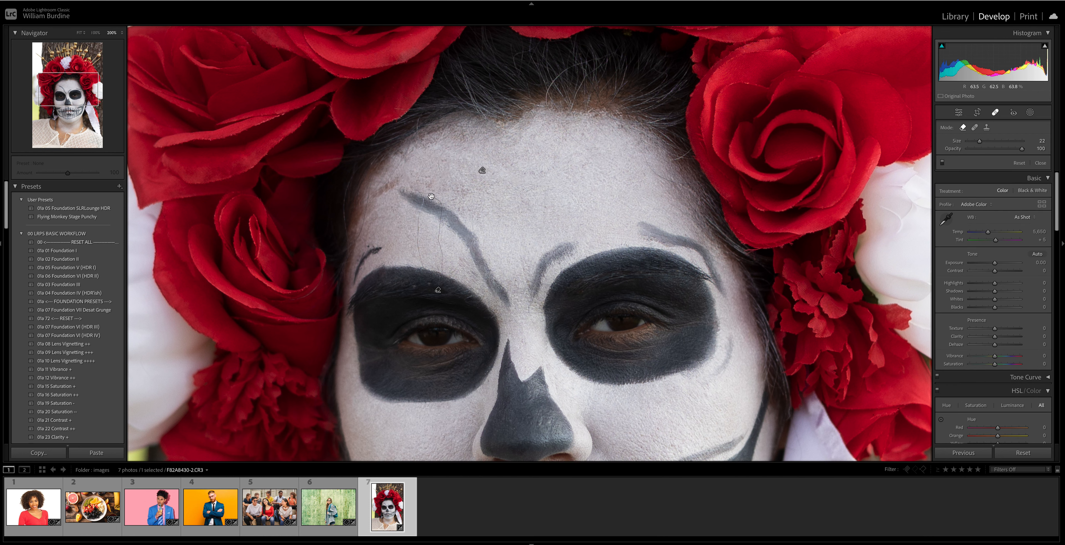
left_click_drag(440, 272, 430, 197)
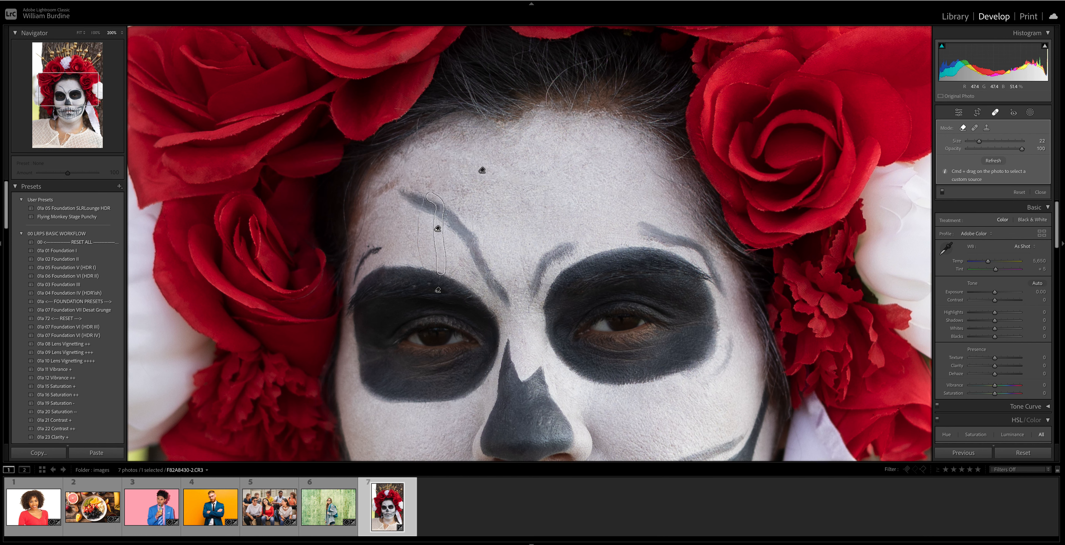
key("q")
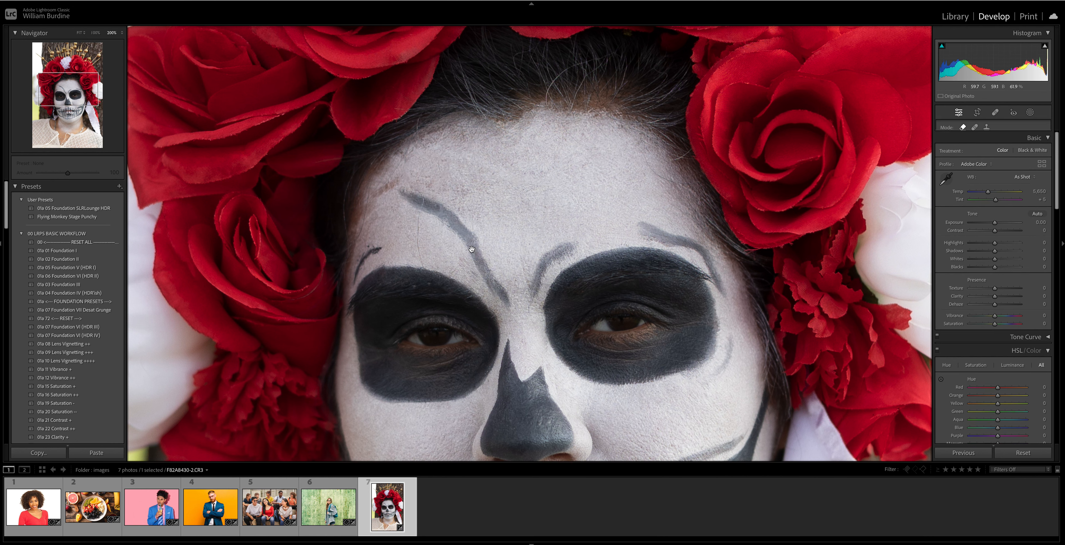
key("q")
left_click_drag(422, 265, 421, 190)
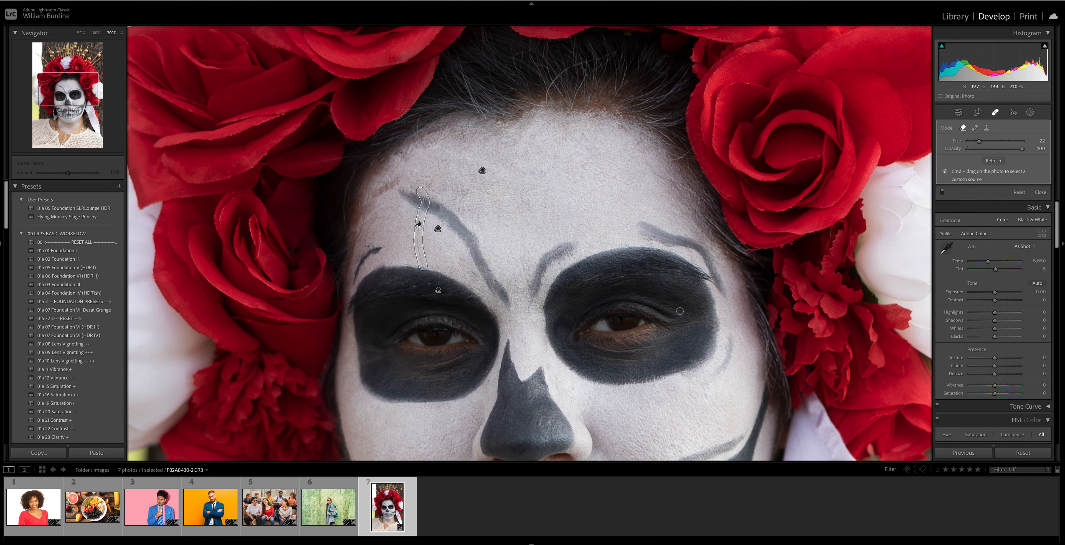
key("q")
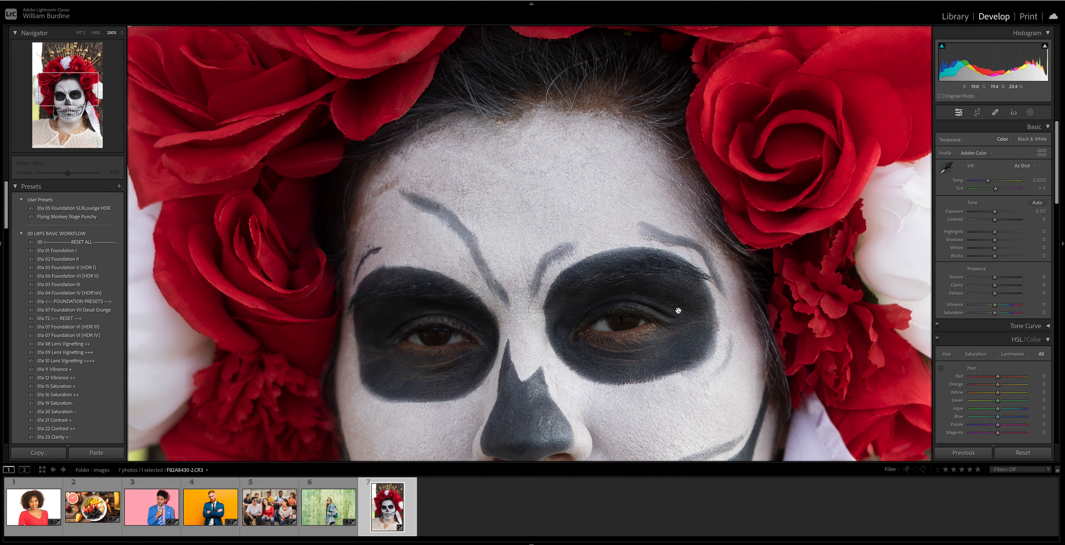
key("y")
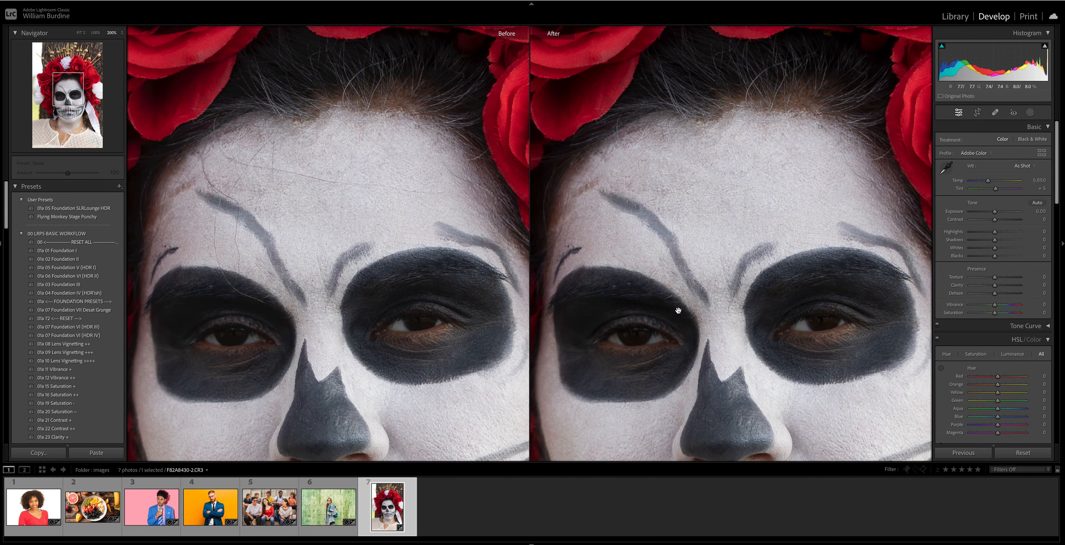
Create a brush mask with the Burn (Darken) effect and paint along the long grey makeup line on the forehead.
left_click(1030, 112)
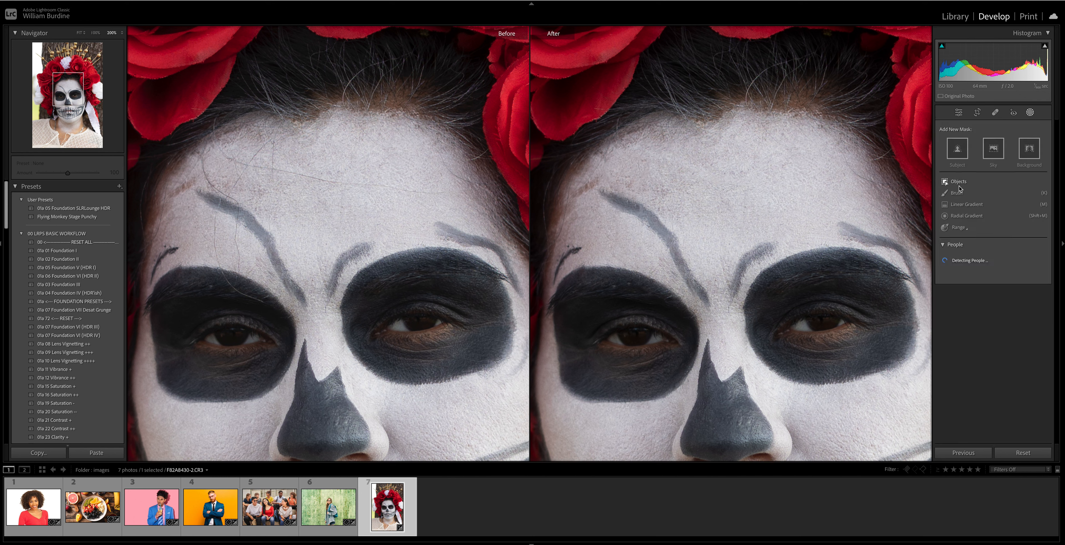
left_click(956, 193)
left_click(988, 194)
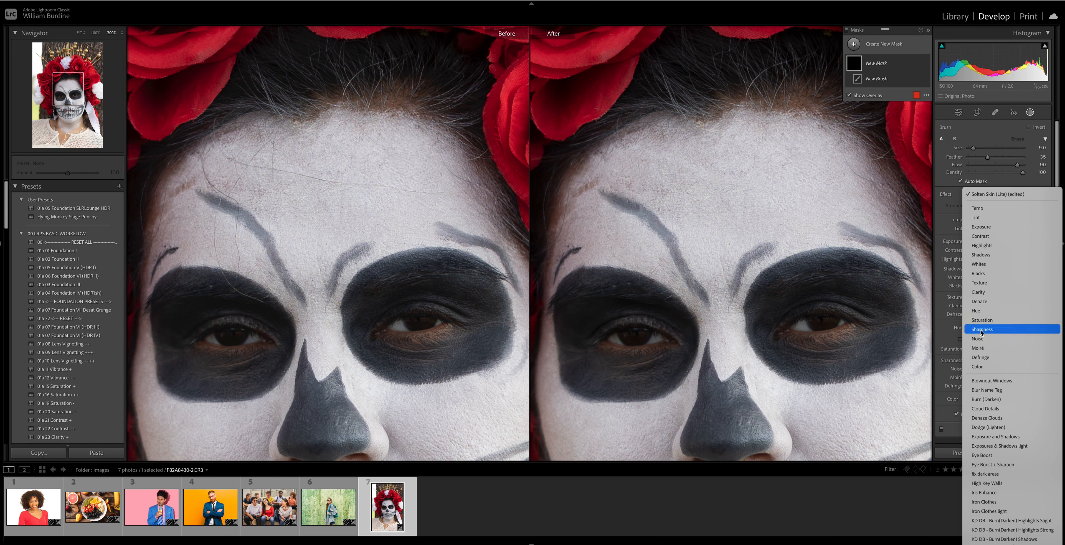
left_click(998, 399)
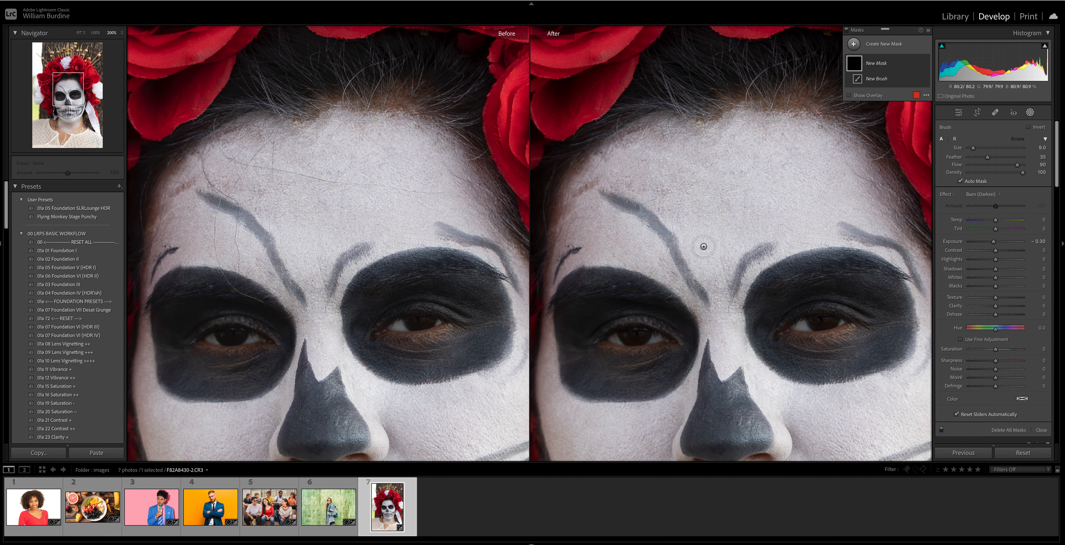
scroll(658, 232, "down", 6)
mouse_move(661, 235)
left_mouse_down()
mouse_move(612, 196)
mouse_move(668, 235)
mouse_move(696, 292)
left_mouse_up()
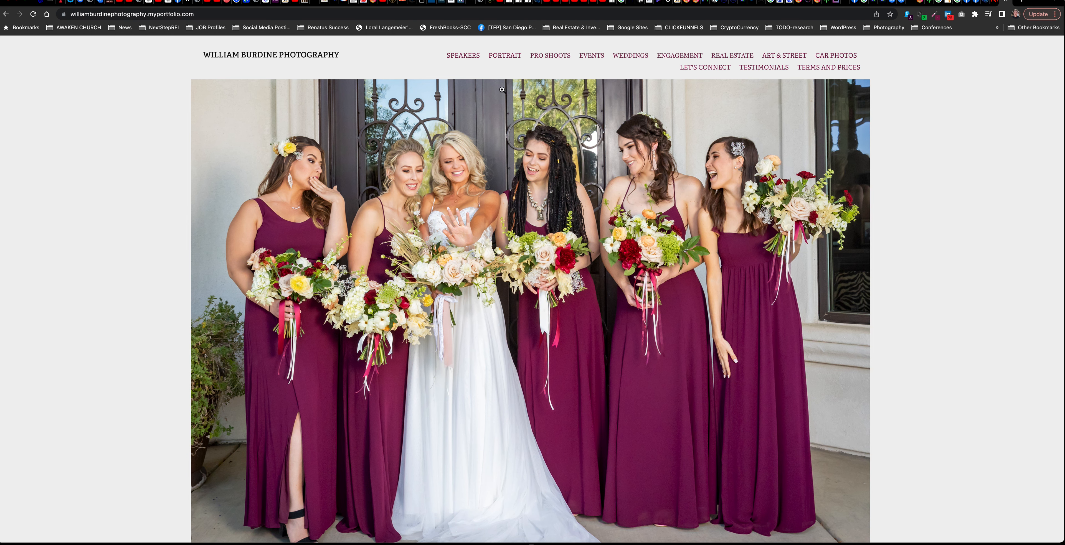
Open the Speakers page of the photography portfolio website and look through its event galleries.
left_click(465, 56)
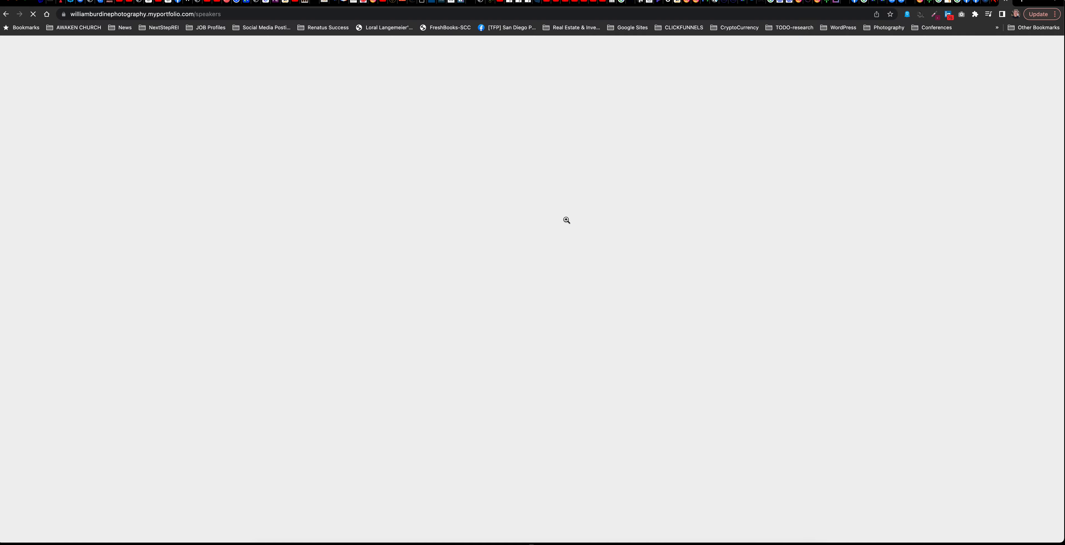
scroll(543, 231, "down", 15)
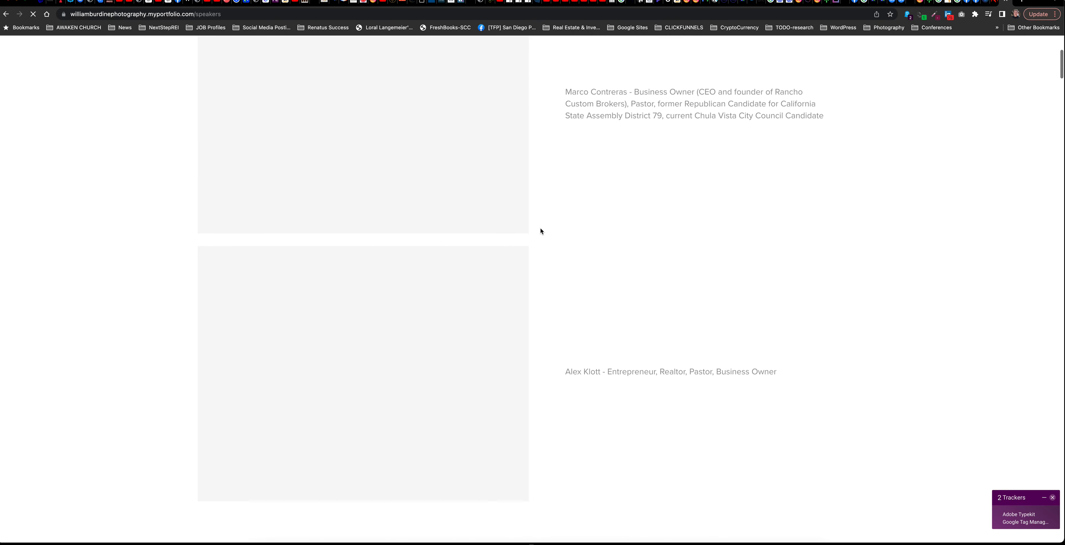
scroll(541, 228, "down", 5)
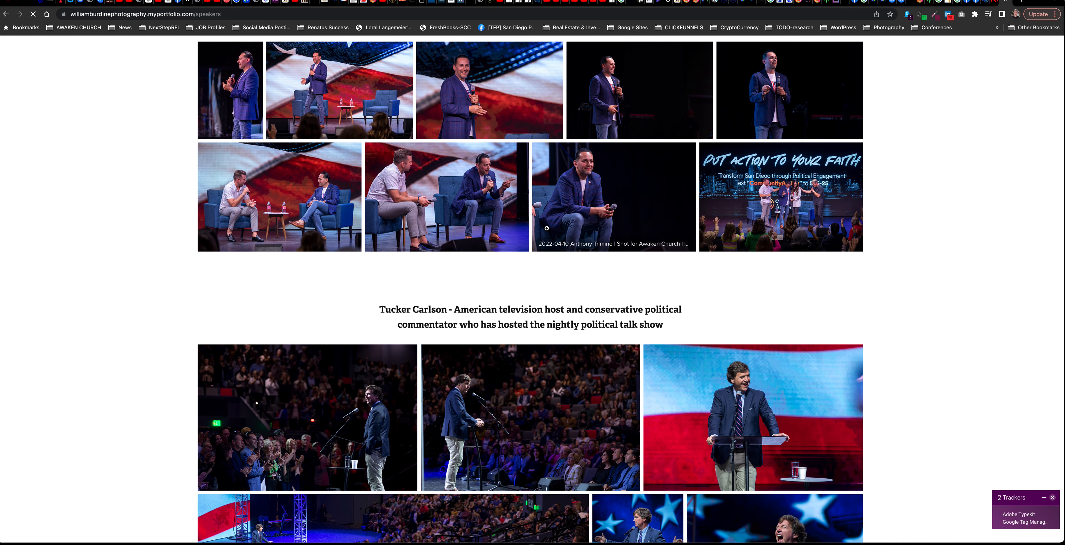
scroll(547, 228, "down", 7)
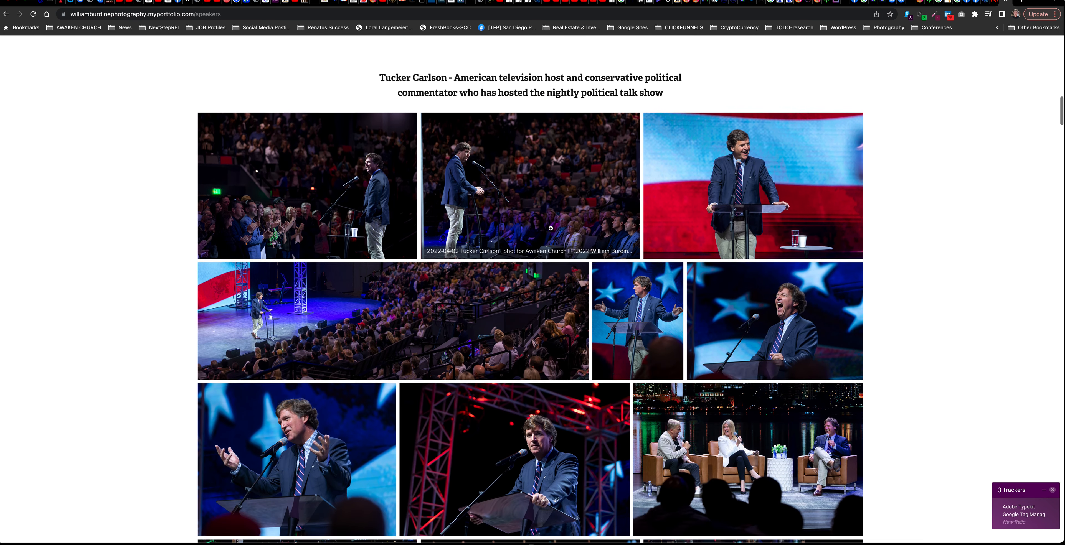
scroll(551, 228, "down", 16)
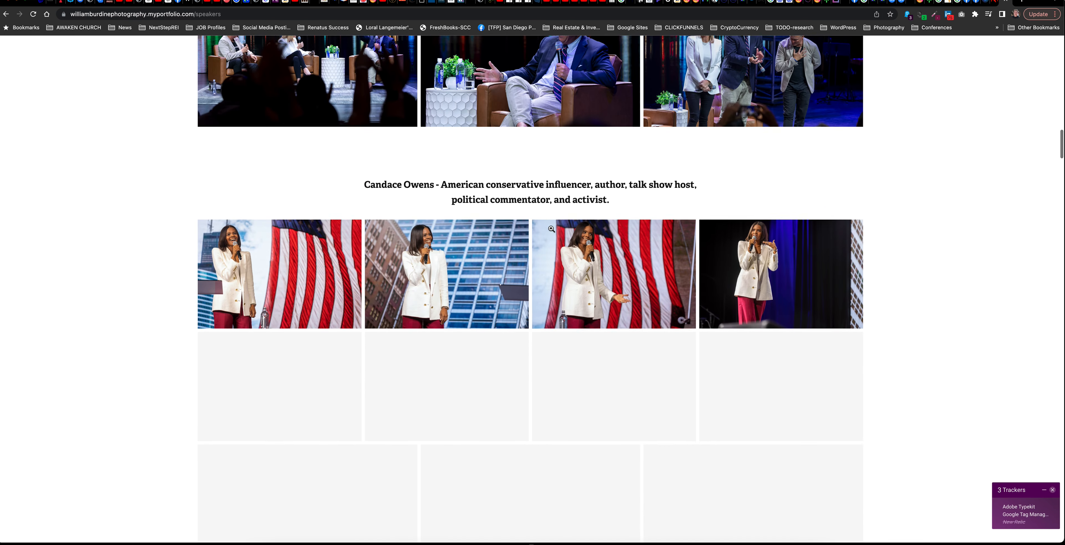
scroll(551, 229, "down", 2)
scroll(551, 228, "up", 20)
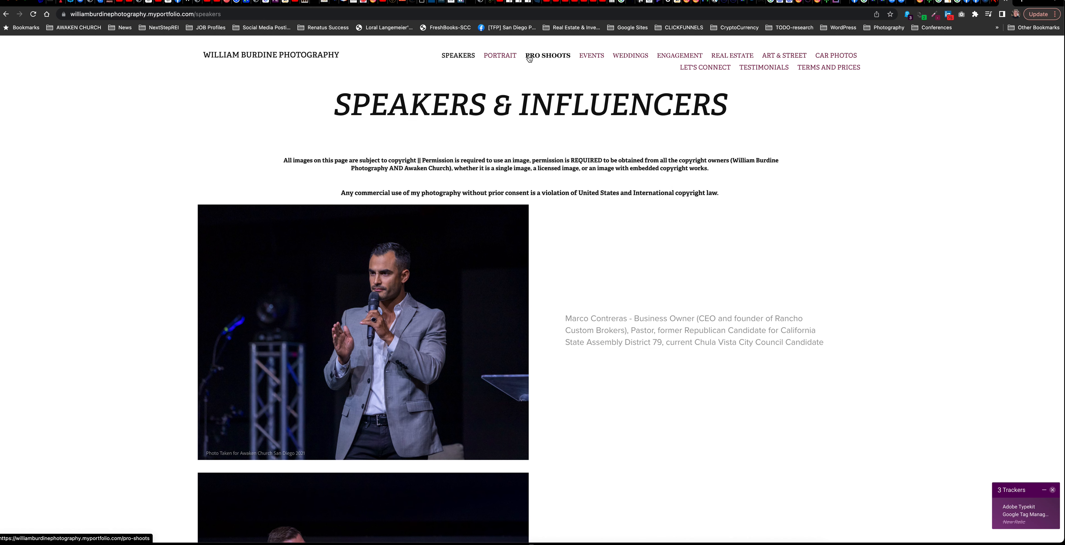
Open the Portrait page of the photography portfolio website and look through its photos.
left_click(494, 58)
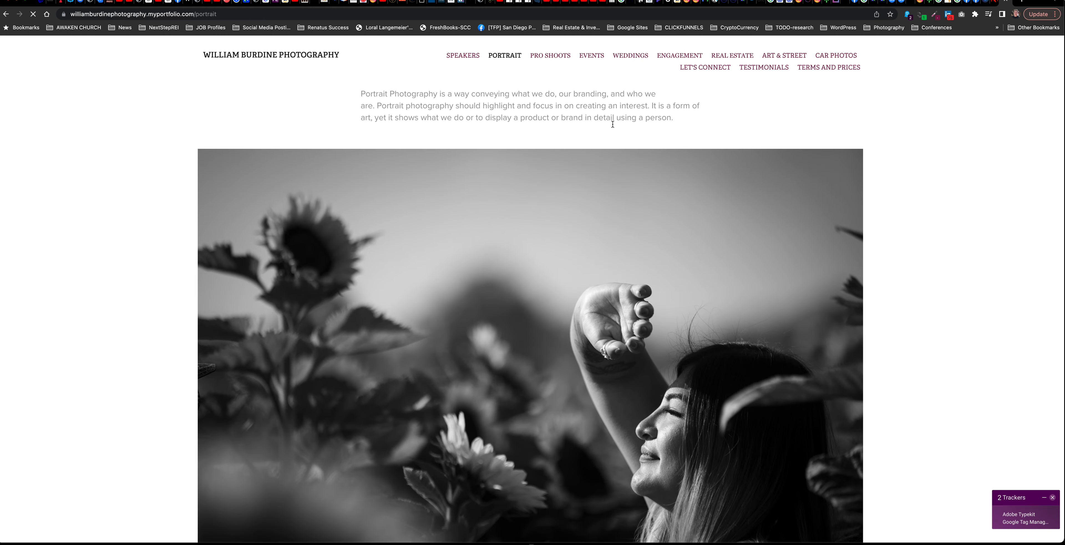
scroll(613, 160, "down", 10)
scroll(632, 138, "up", 12)
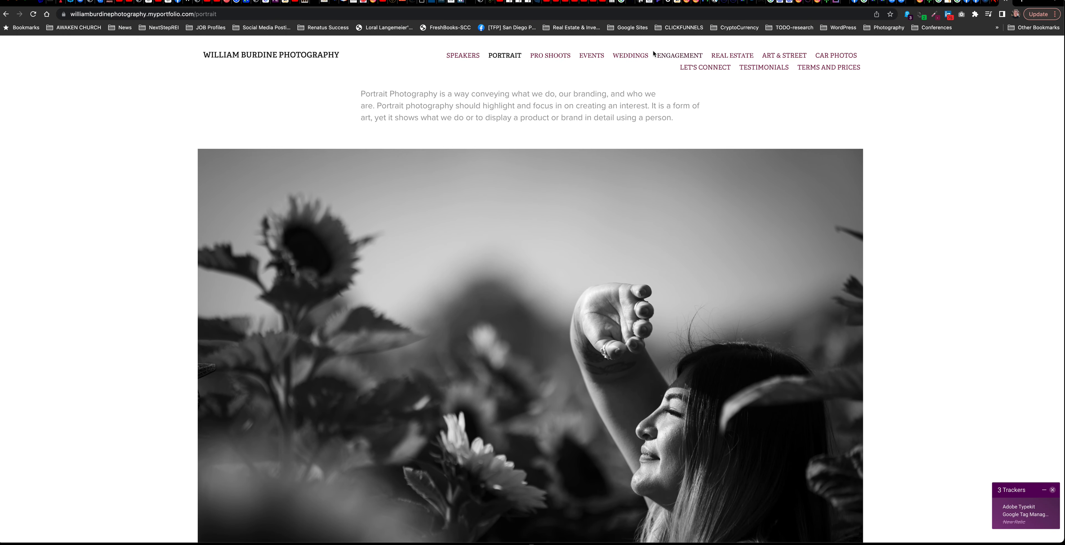
Open the Secret Knock 2021 gallery from the portfolio's Events page and look through its photos.
left_click(599, 59)
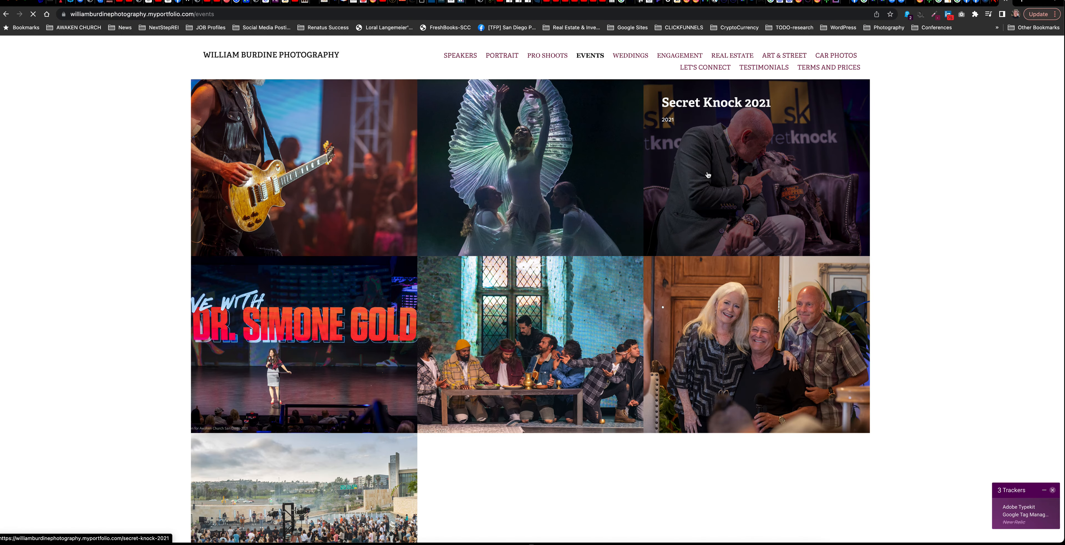
left_click(706, 171)
scroll(438, 203, "down", 15)
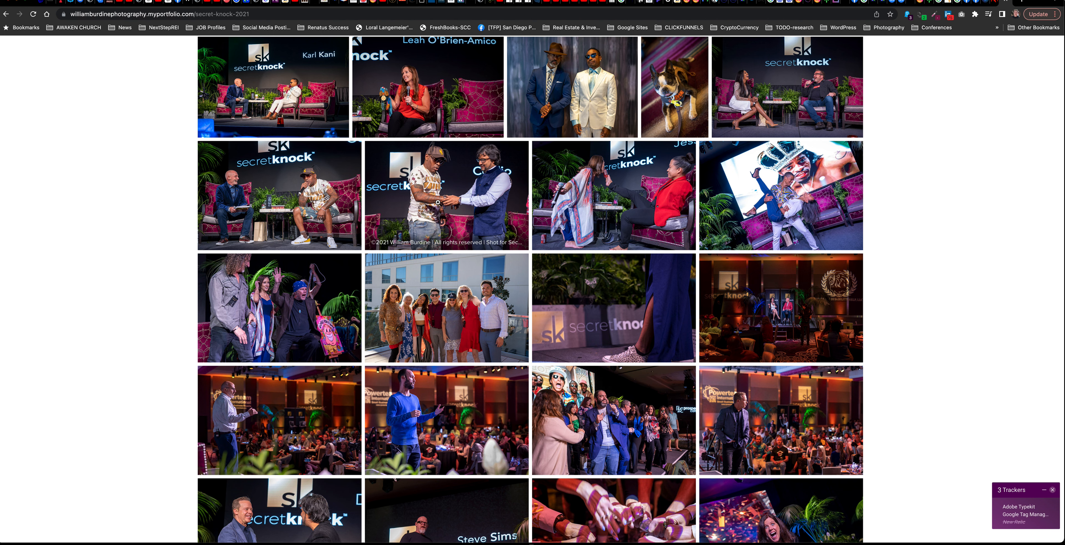
scroll(438, 202, "down", 1)
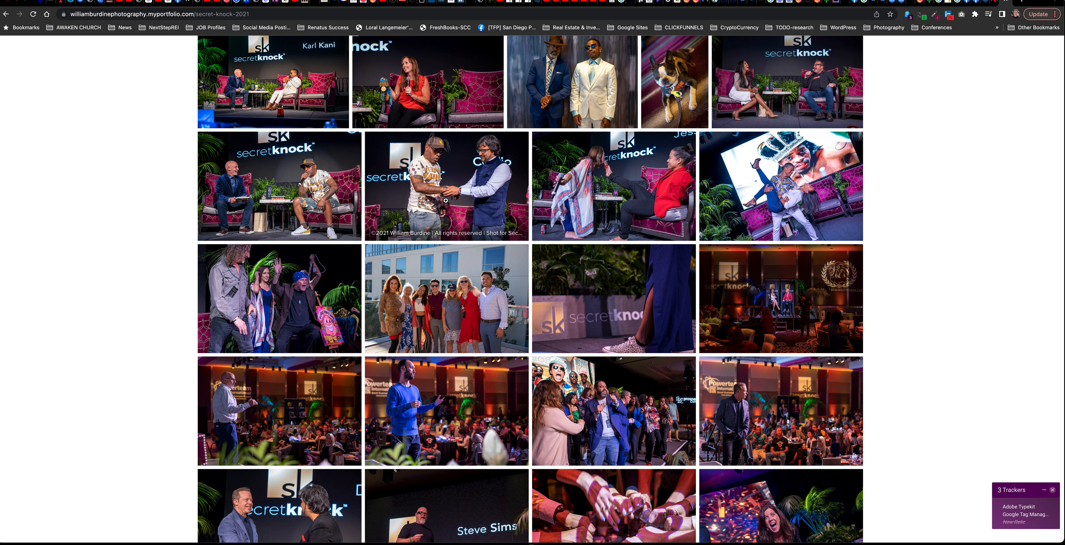
scroll(745, 384, "up", 1)
scroll(745, 384, "down", 1)
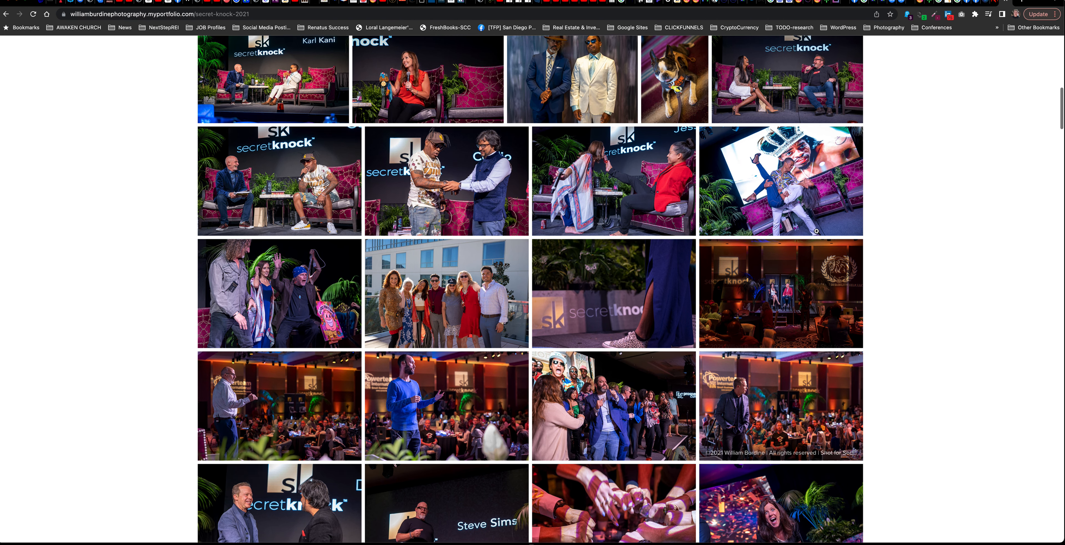